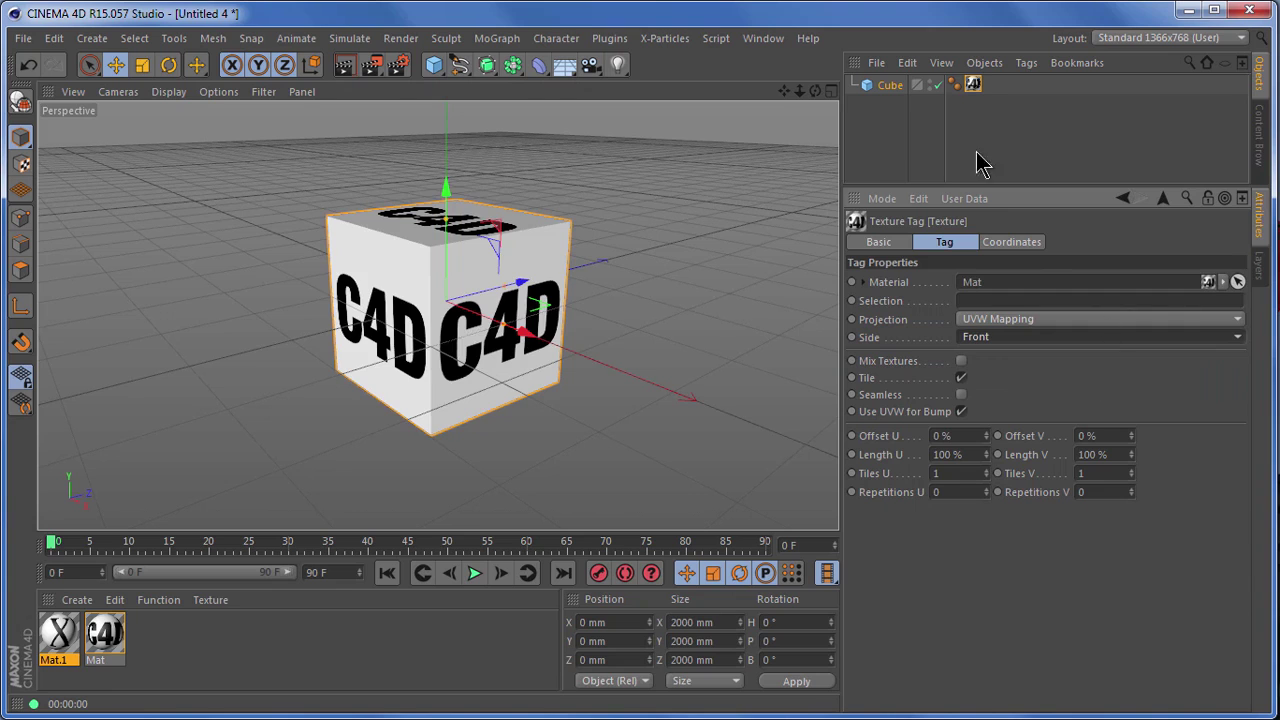
Apply the Mat.1 material with the X texture to the cube in addition to its existing Mat material.
{"action": "left_click_drag", "start_coordinate": [815, 92], "coordinate": [837, 495]}
{"action": "left_click_drag", "start_coordinate": [784, 90], "coordinate": [711, 84]}
{"action": "left_click", "coordinate": [343, 67]}
{"action": "left_click_drag", "start_coordinate": [846, 497], "coordinate": [855, 495]}
{"action": "scroll", "coordinate": [693, 194], "scroll_direction": "down", "scroll_amount": 3}
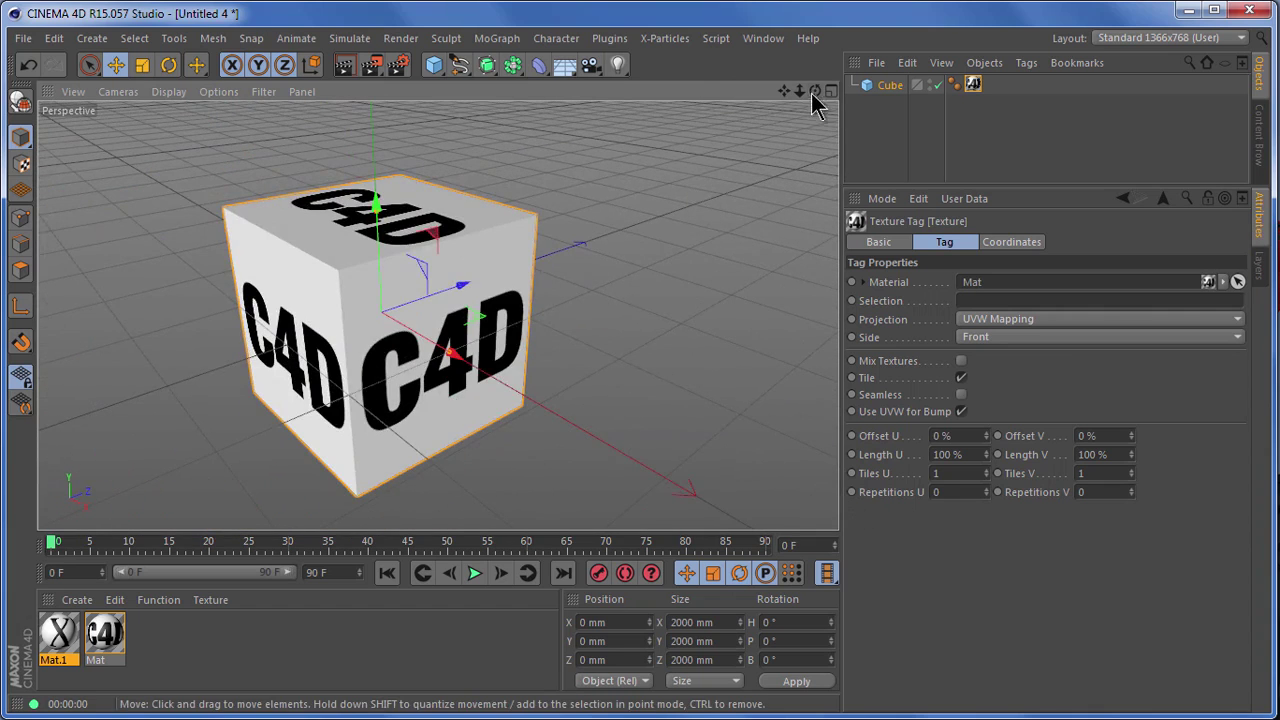
{"action": "left_click_drag", "start_coordinate": [784, 91], "coordinate": [846, 503]}
{"action": "left_click_drag", "start_coordinate": [80, 632], "coordinate": [892, 93]}
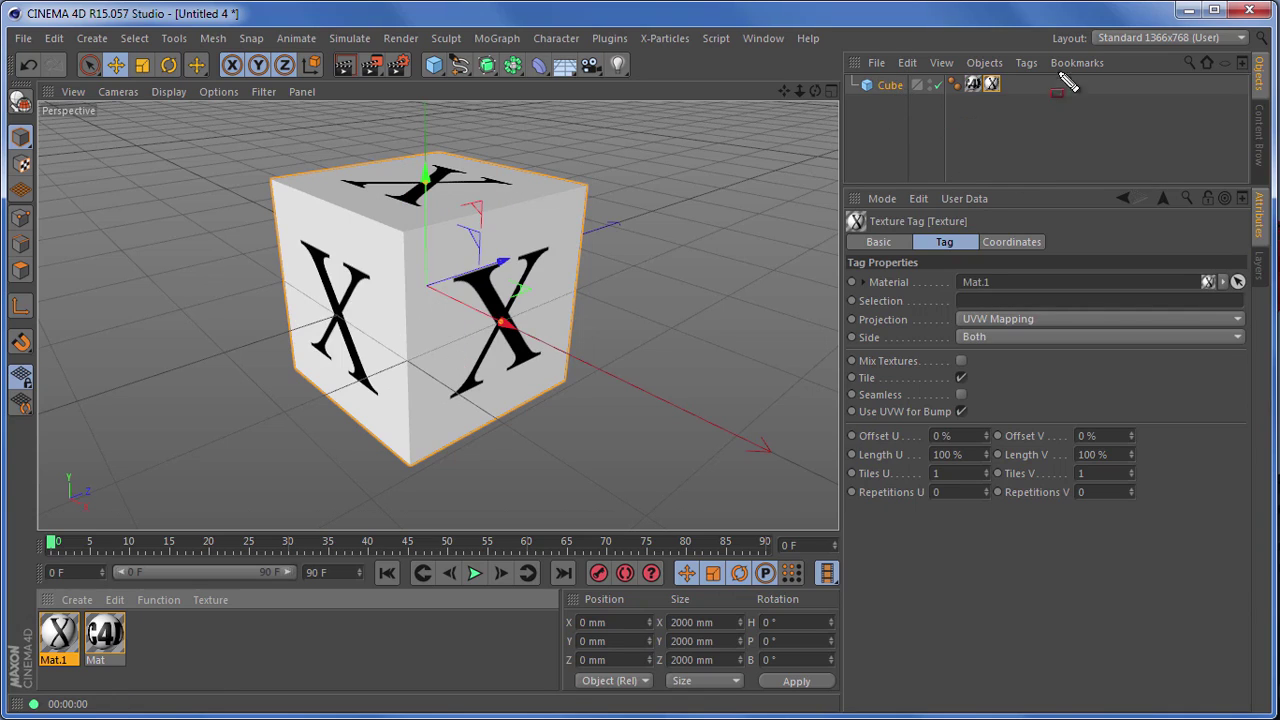
Set the Side of the cube's Mat.1 texture tag to Back and compare it with the Mat texture tag.
{"action": "left_click_drag", "start_coordinate": [981, 70], "coordinate": [1012, 99]}
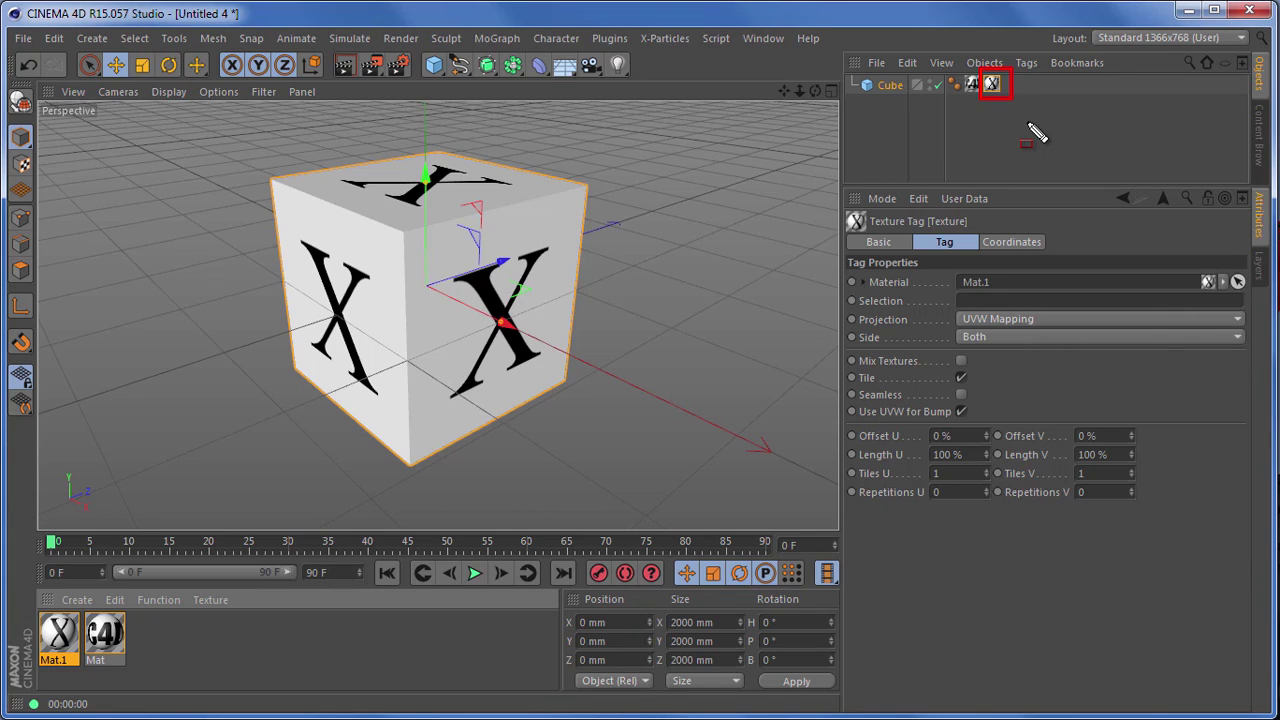
{"action": "key", "text": "Escape"}
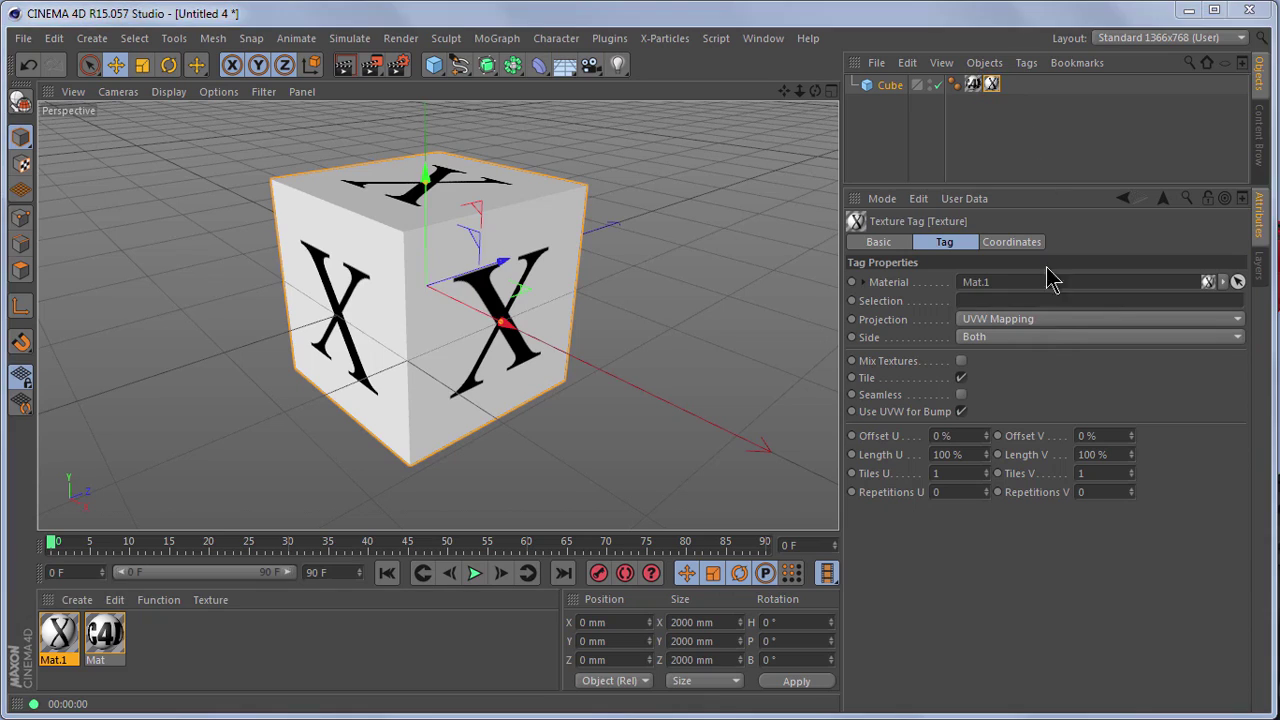
{"action": "left_click", "coordinate": [1032, 336]}
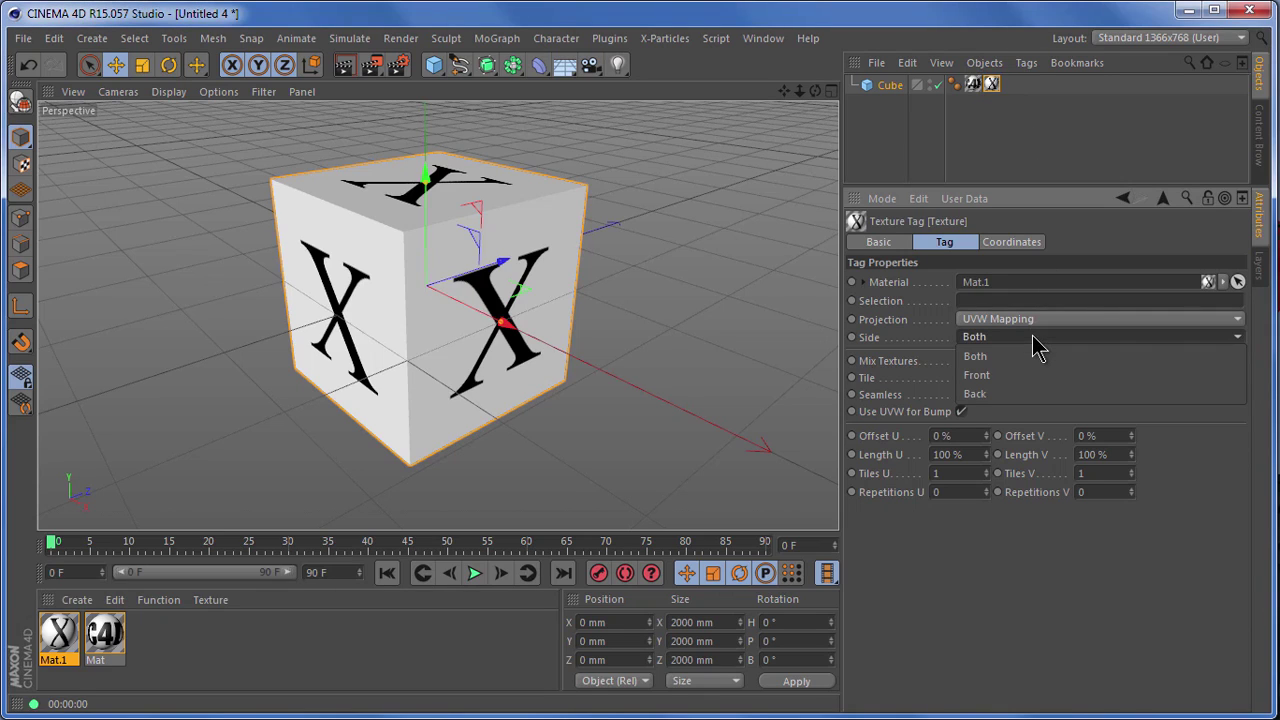
{"action": "left_click", "coordinate": [1027, 393]}
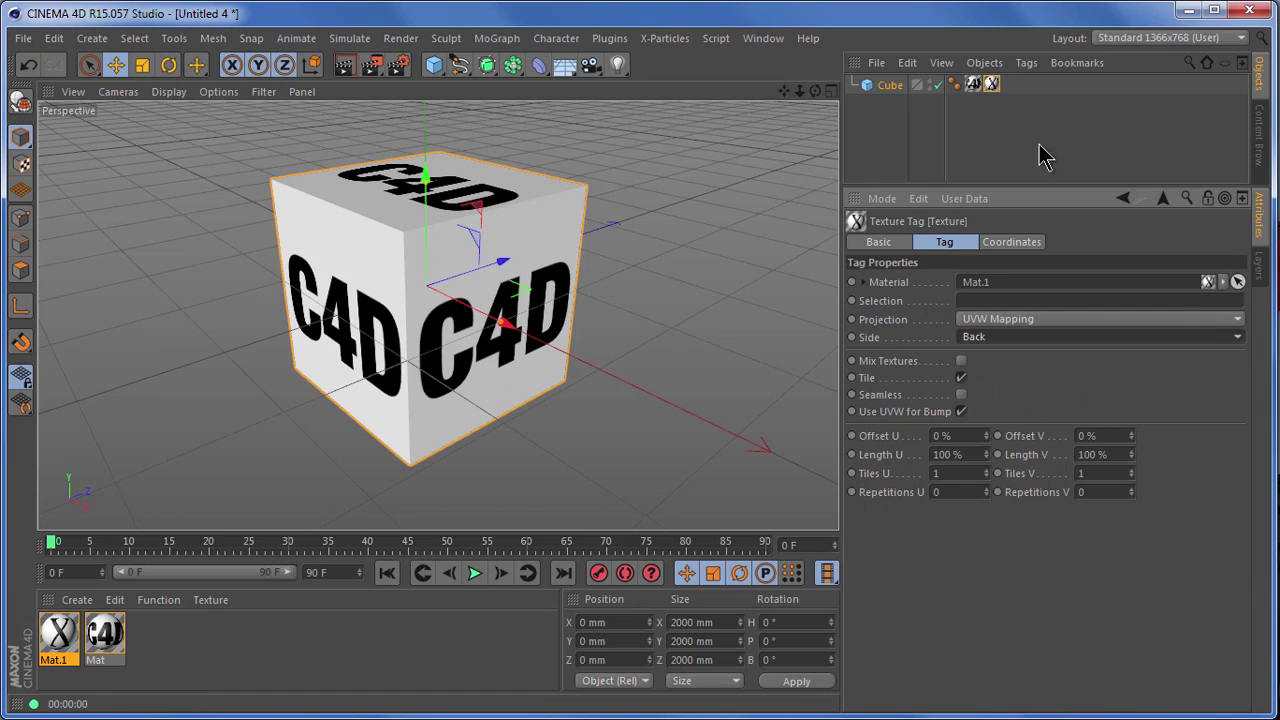
{"action": "left_click", "coordinate": [972, 84]}
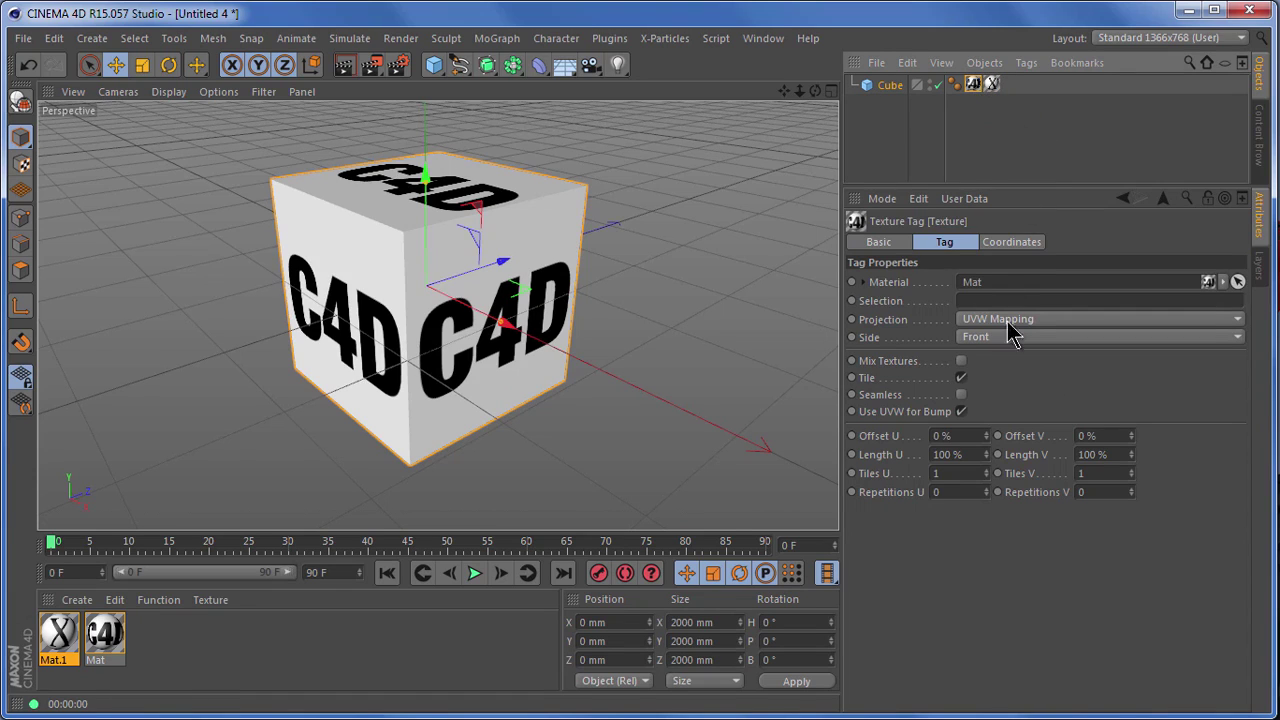
{"action": "left_click", "coordinate": [991, 84]}
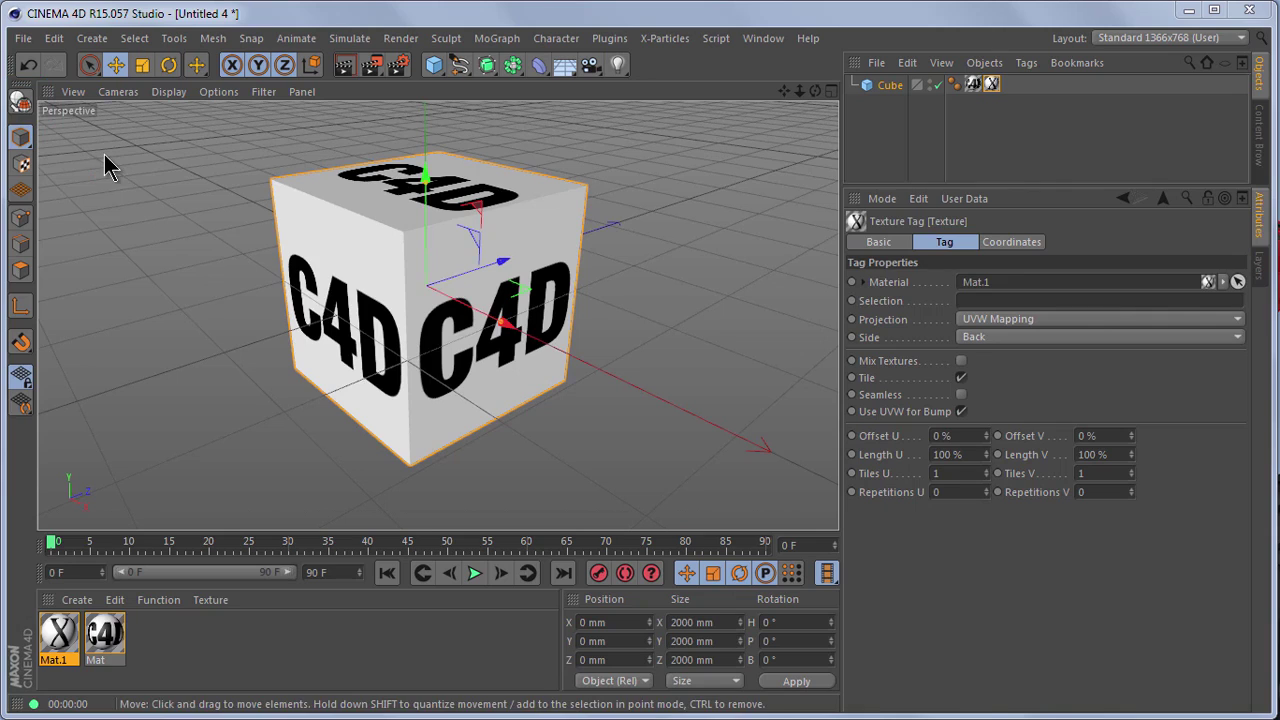
Make the cube editable and delete its top polygon so that the inside faces can be seen.
{"action": "left_click", "coordinate": [21, 103]}
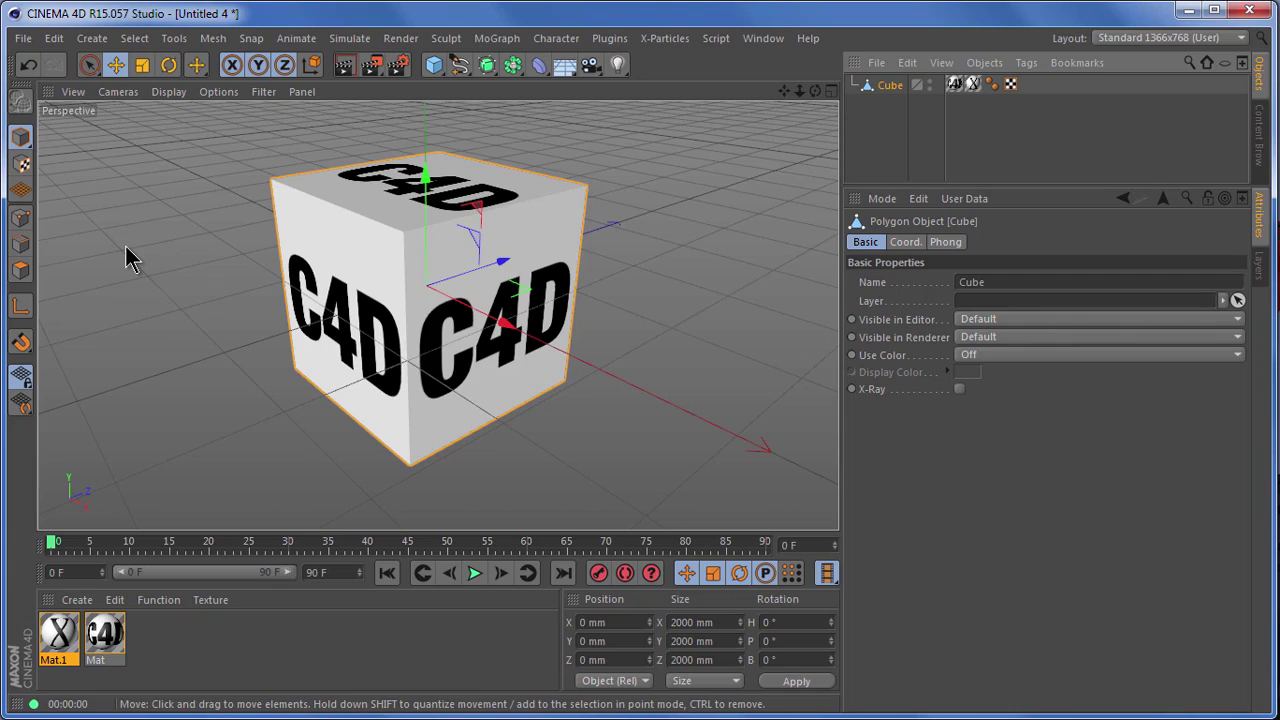
{"action": "left_click", "coordinate": [21, 272]}
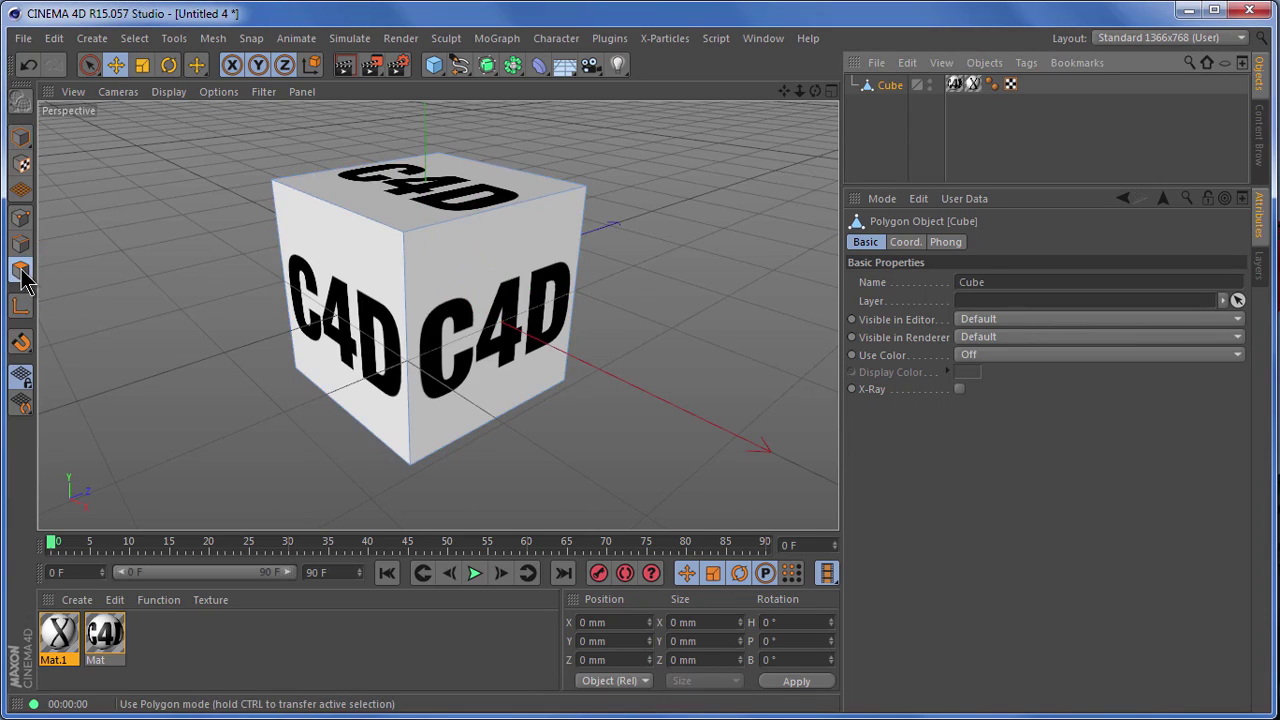
{"action": "left_click", "coordinate": [429, 206]}
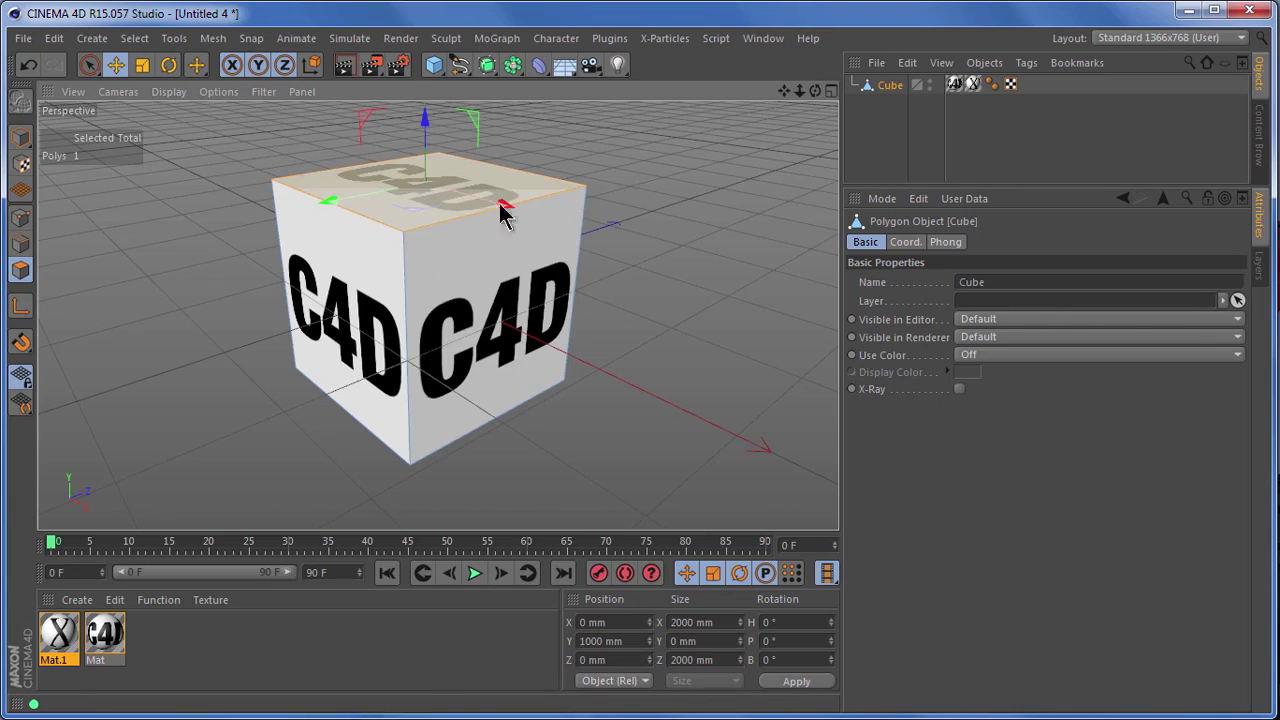
{"action": "mouse_move", "coordinate": [814, 91]}
{"action": "left_mouse_down"}
{"action": "mouse_move", "coordinate": [840, 509]}
{"action": "mouse_move", "coordinate": [811, 114]}
{"action": "left_mouse_up"}
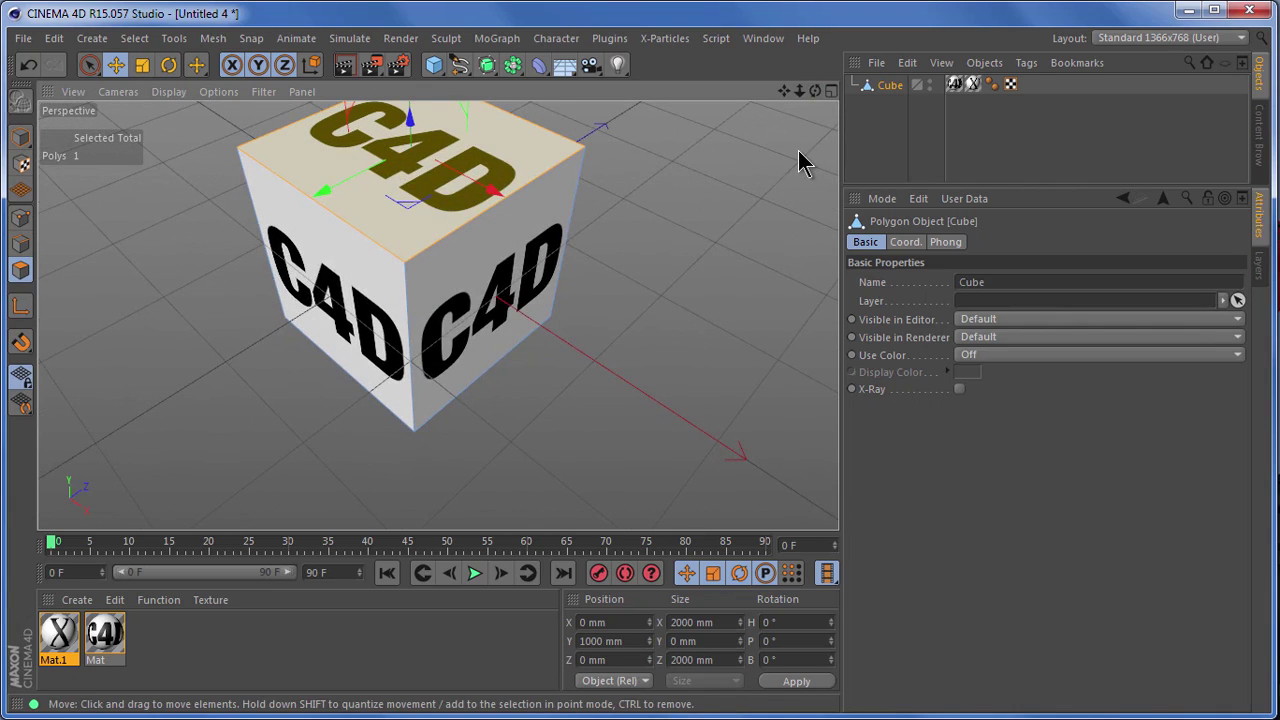
{"action": "key", "text": "Delete"}
{"action": "left_click_drag", "start_coordinate": [784, 91], "coordinate": [843, 507]}
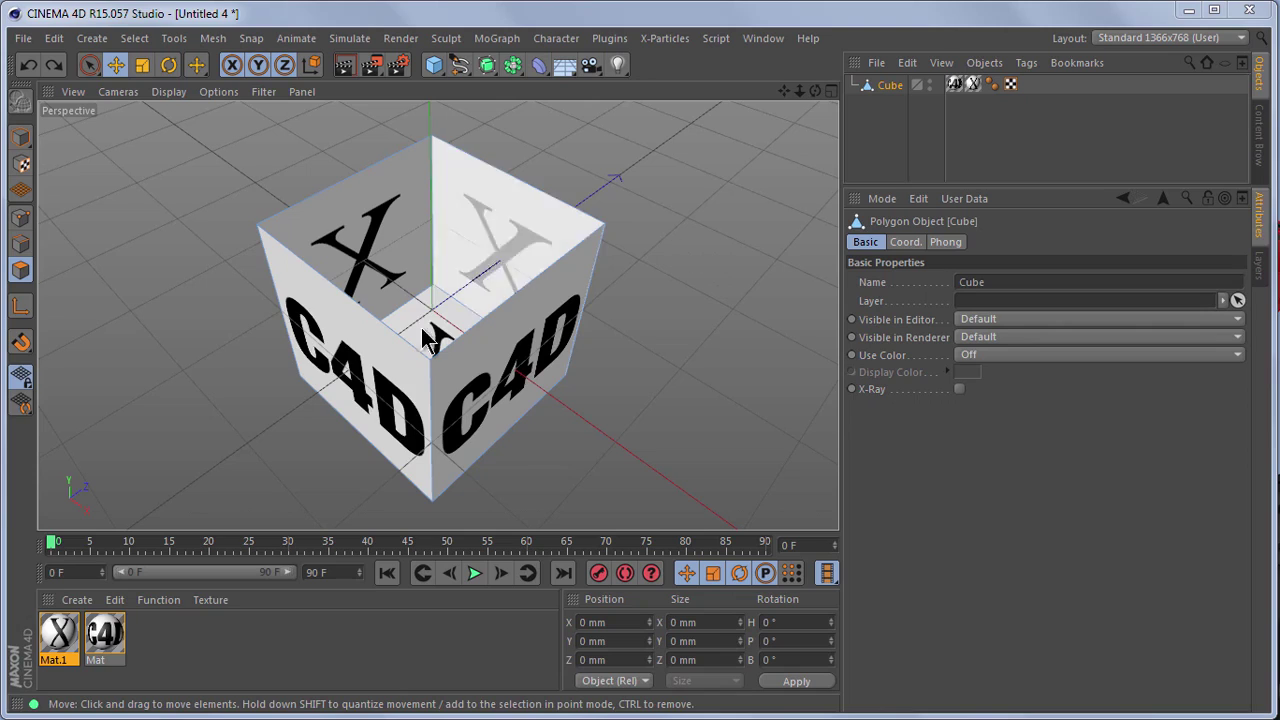
Try reversing the normals of all the open cube's polygons, and undo the reversal.
{"action": "left_click", "coordinate": [385, 360]}
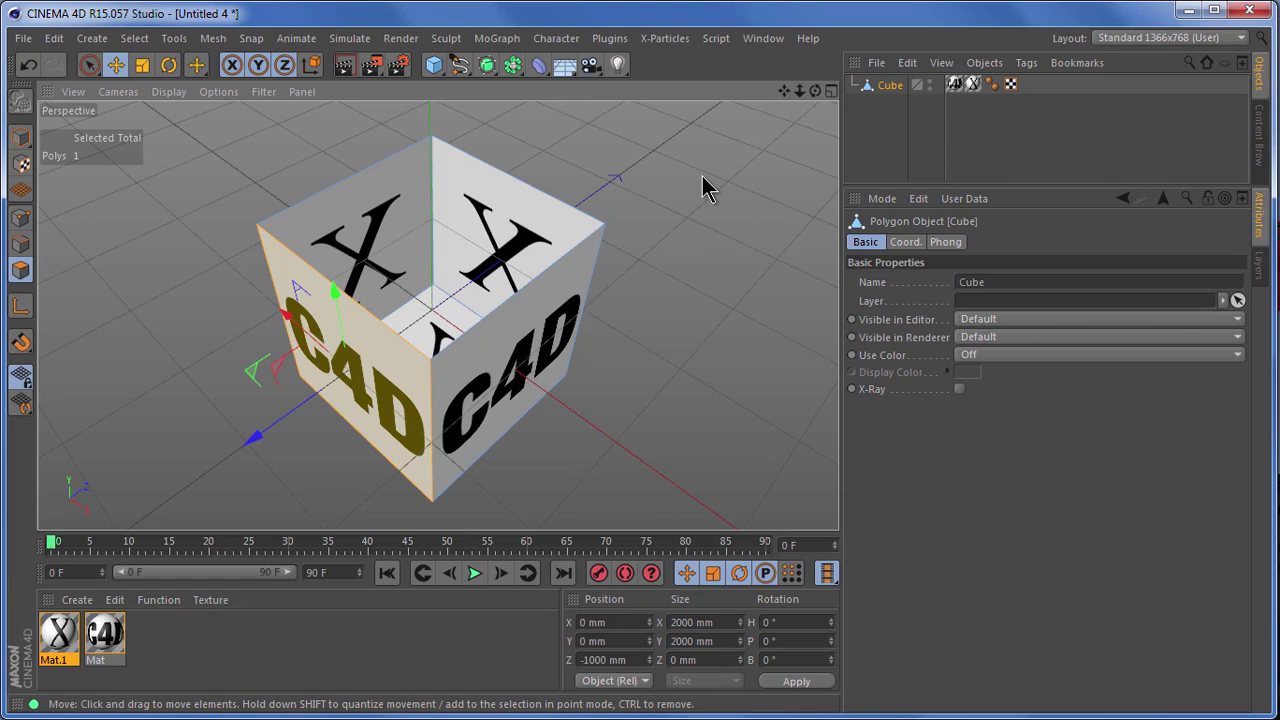
{"action": "key", "text": "ctrl+a"}
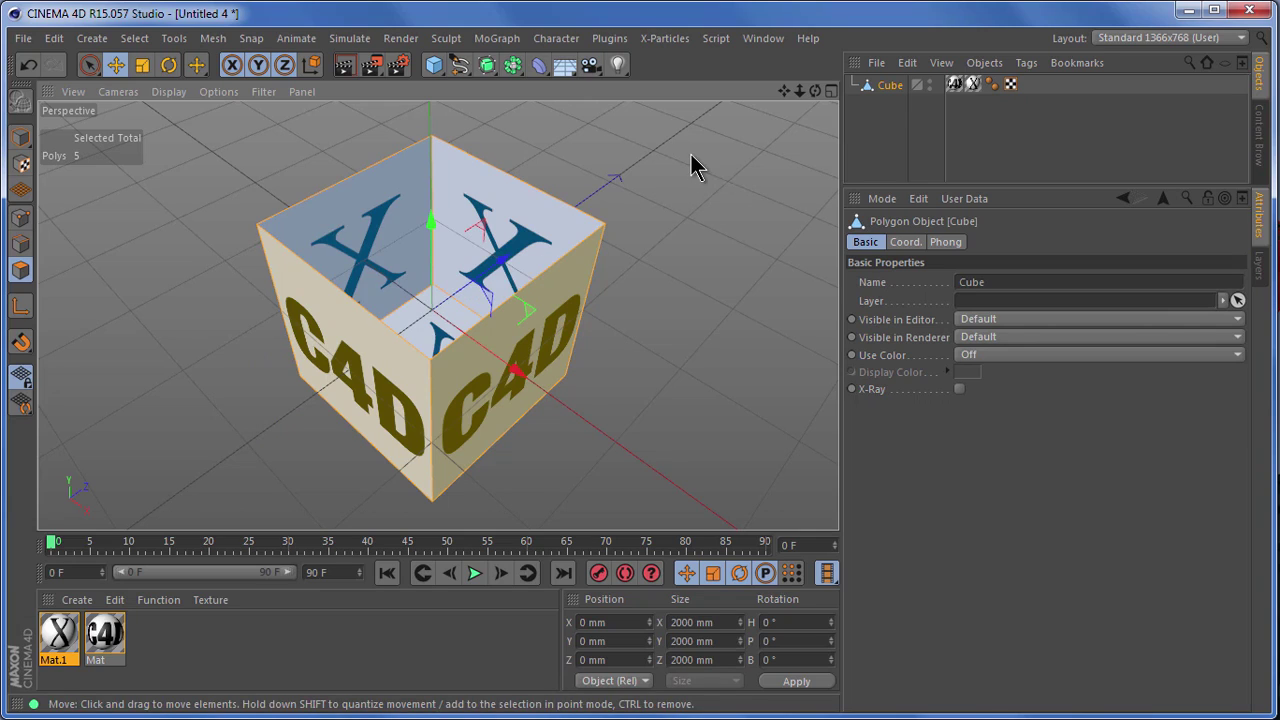
{"action": "right_click", "coordinate": [638, 134]}
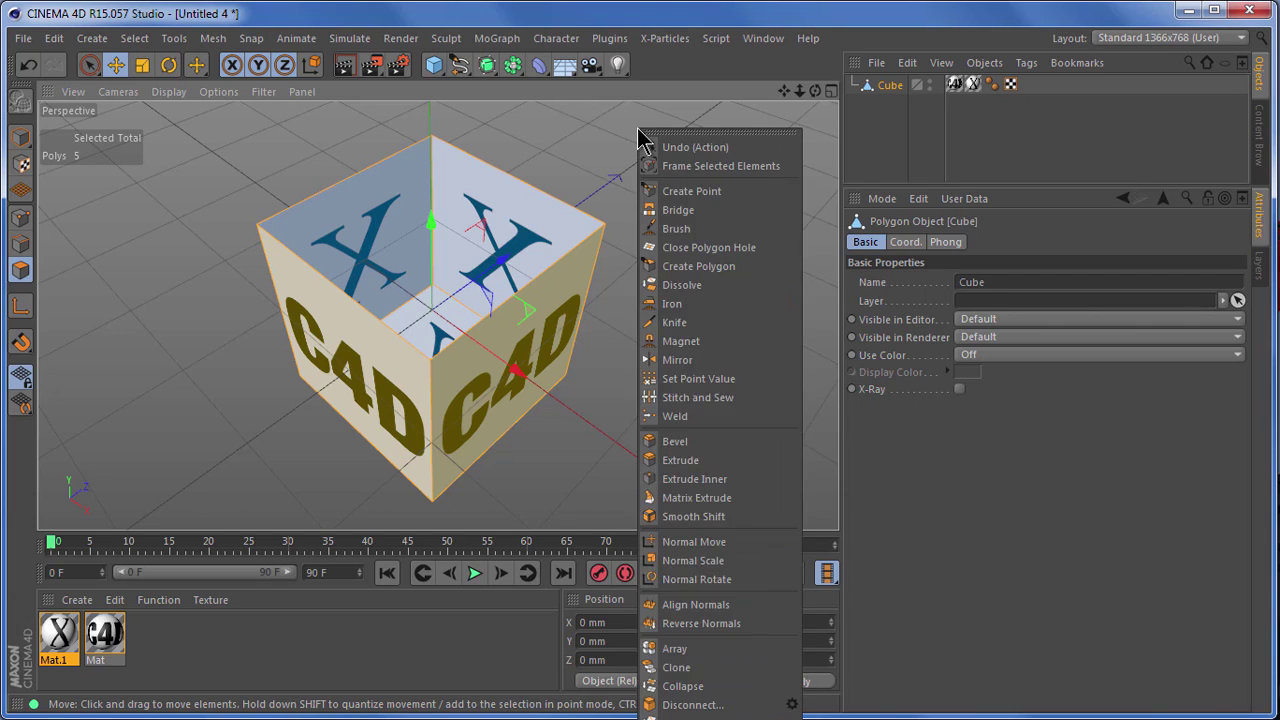
{"action": "left_click", "coordinate": [744, 627]}
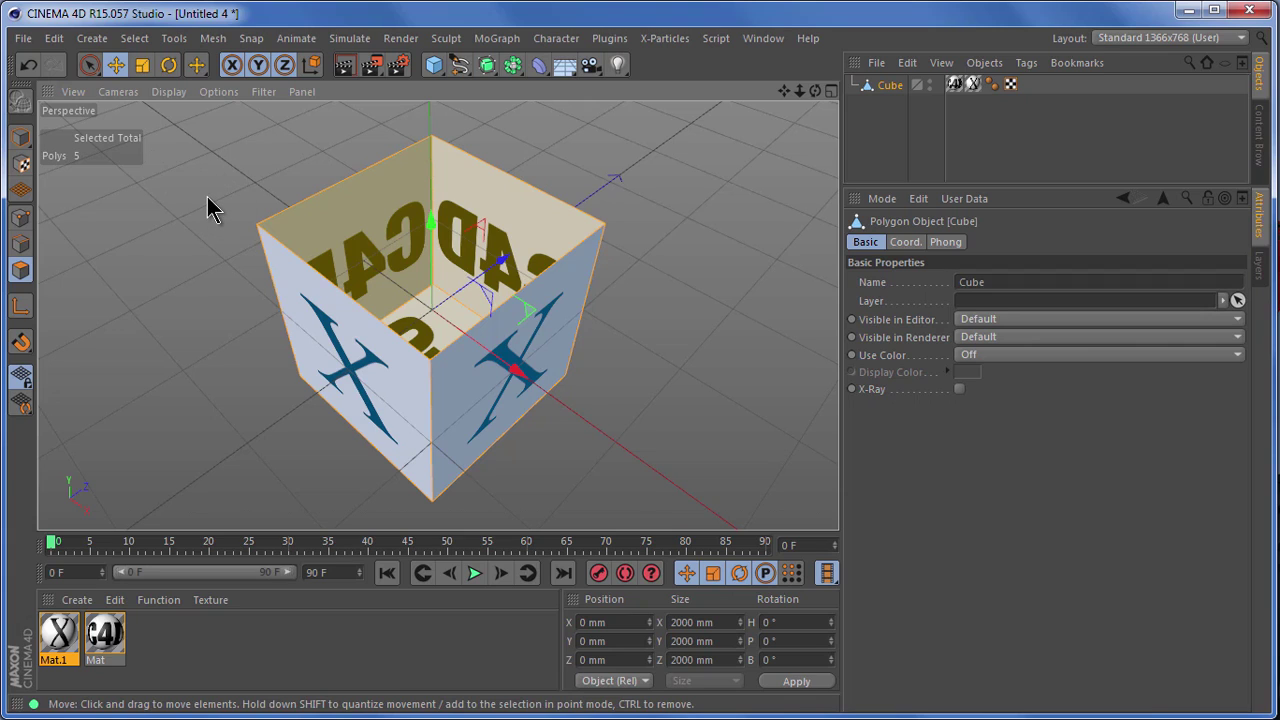
{"action": "left_click", "coordinate": [28, 65]}
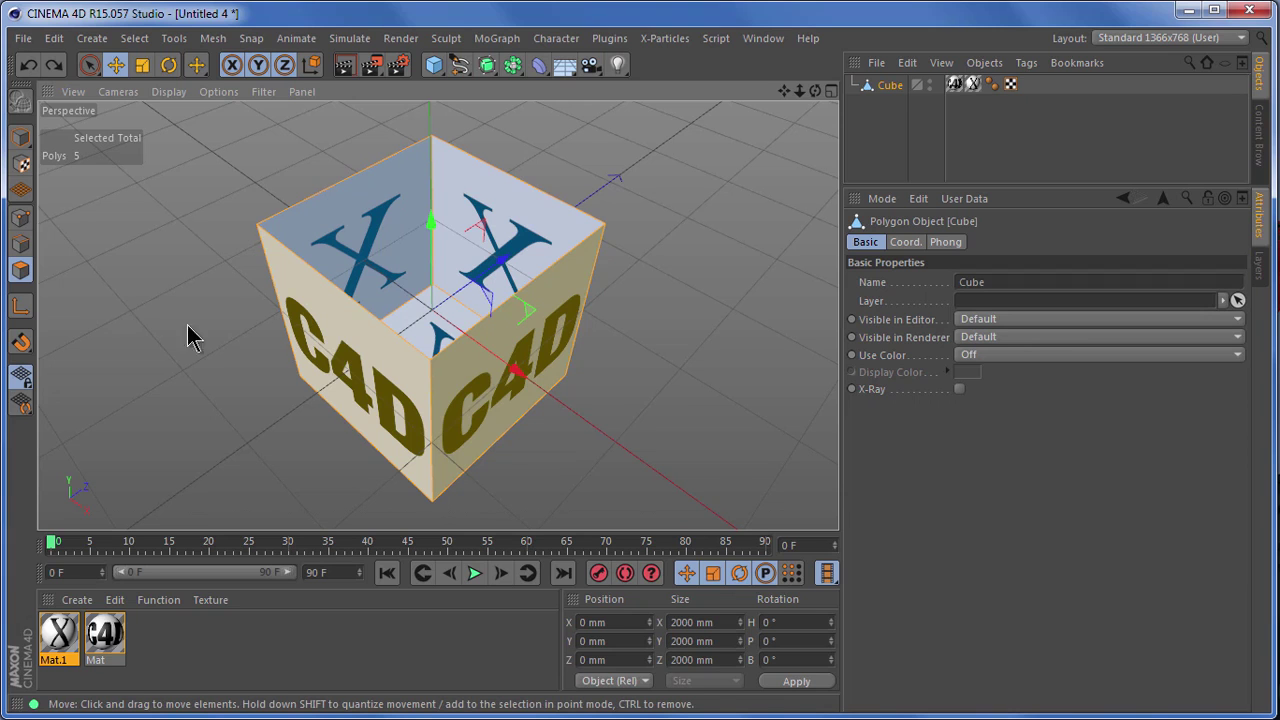
Examine the Side setting of the open cube's Mat.1 texture tag.
{"action": "left_click_drag", "start_coordinate": [815, 91], "coordinate": [841, 502]}
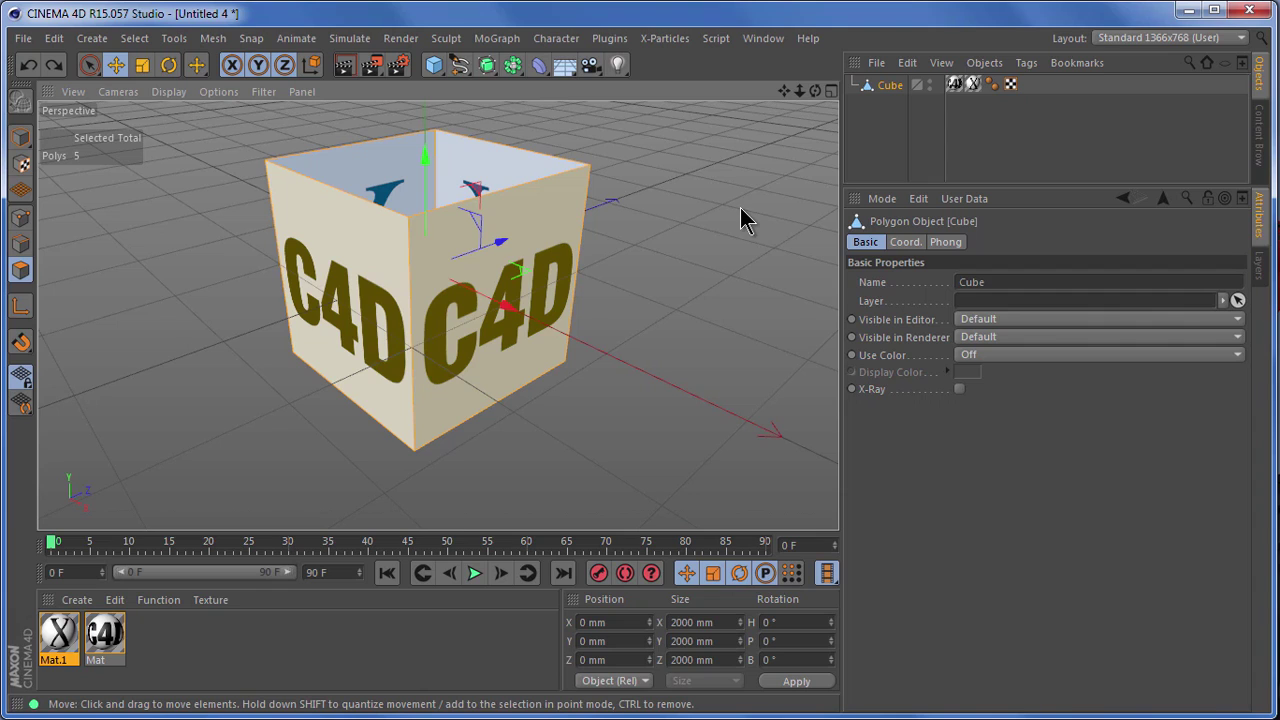
{"action": "left_click", "coordinate": [973, 85]}
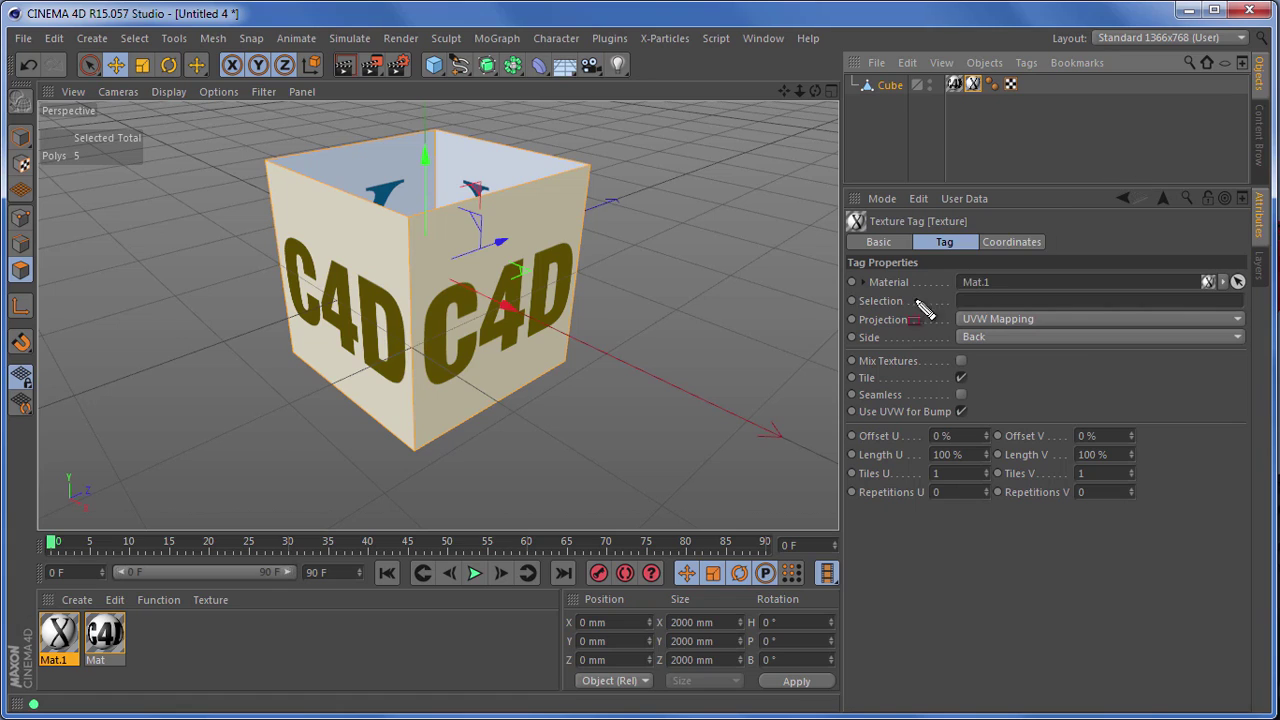
{"action": "mouse_move", "coordinate": [972, 340]}
{"action": "left_mouse_down"}
{"action": "mouse_move", "coordinate": [1086, 329]}
{"action": "mouse_move", "coordinate": [1260, 345]}
{"action": "left_mouse_up"}
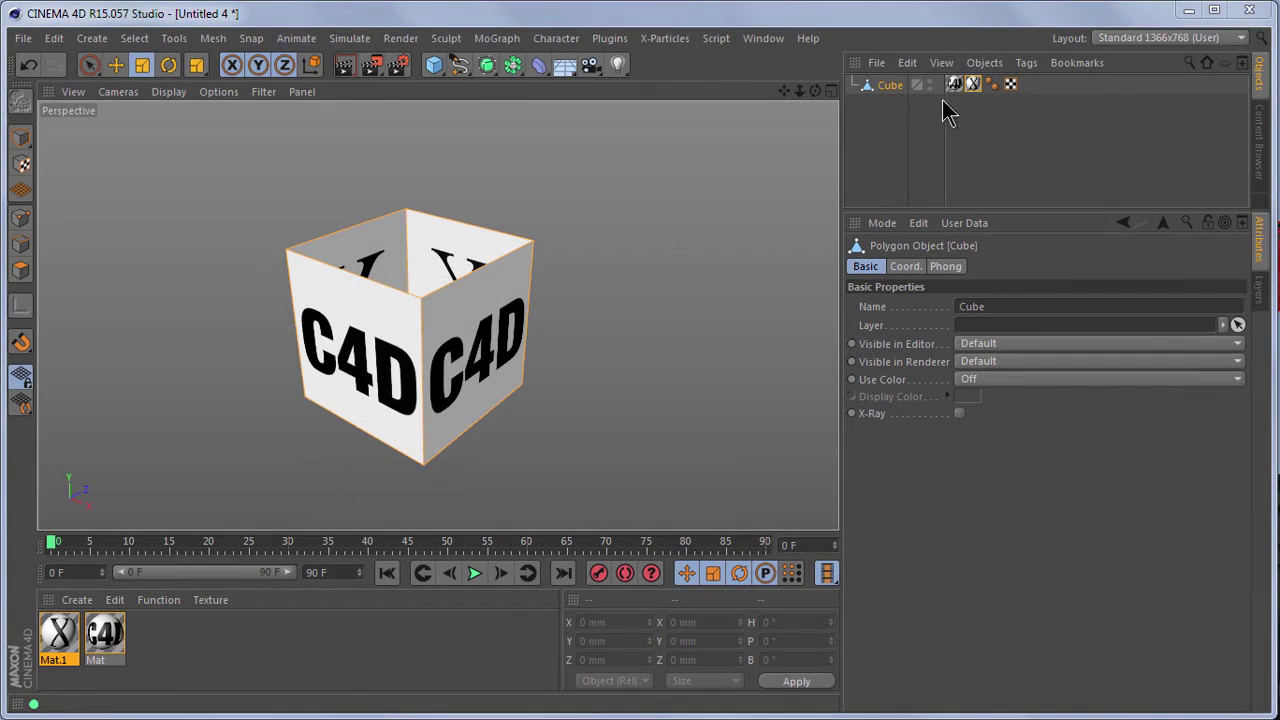
Delete the cube and add a plane object with its orientation set to -Z.
{"action": "key", "text": "Delete"}
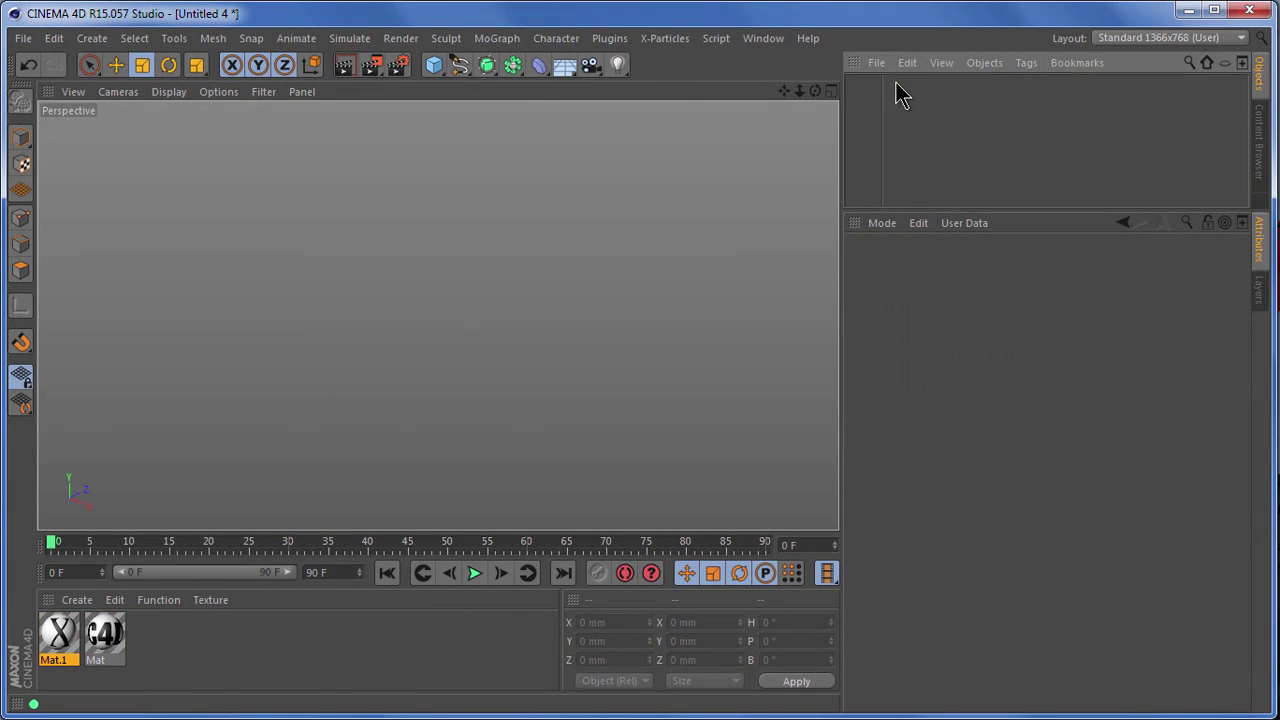
{"action": "left_click", "coordinate": [434, 64]}
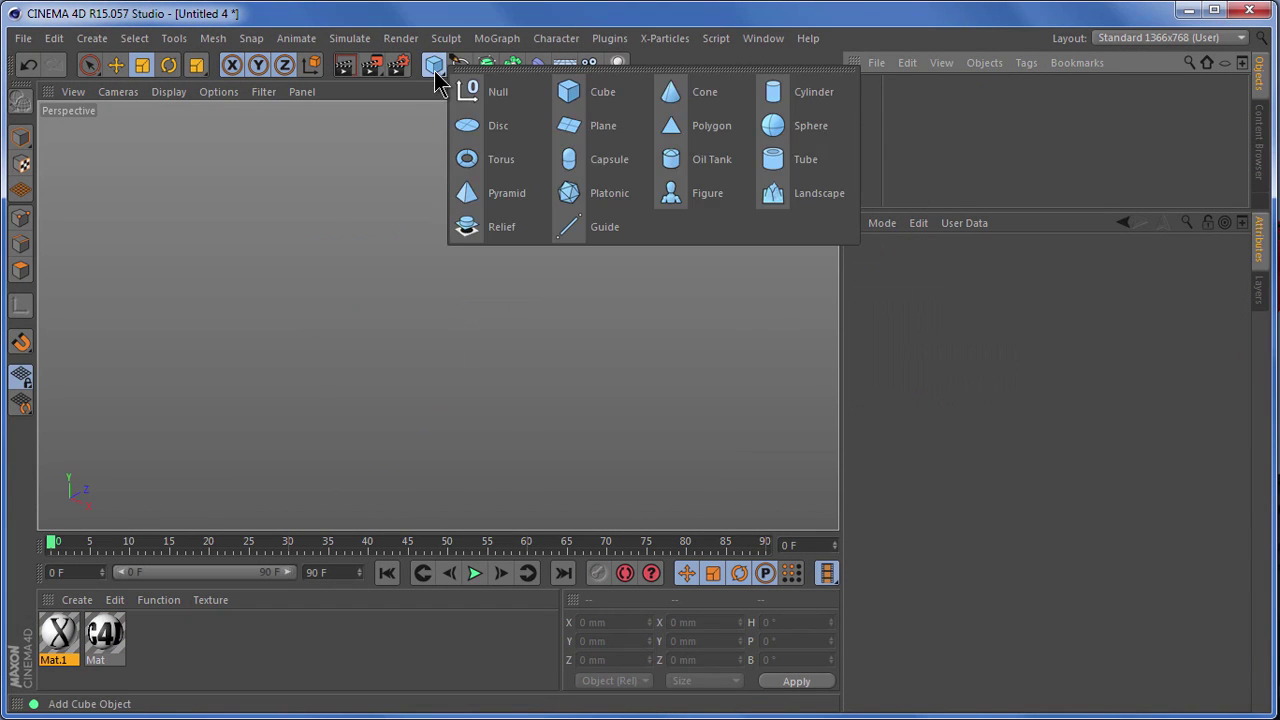
{"action": "left_click", "coordinate": [606, 124]}
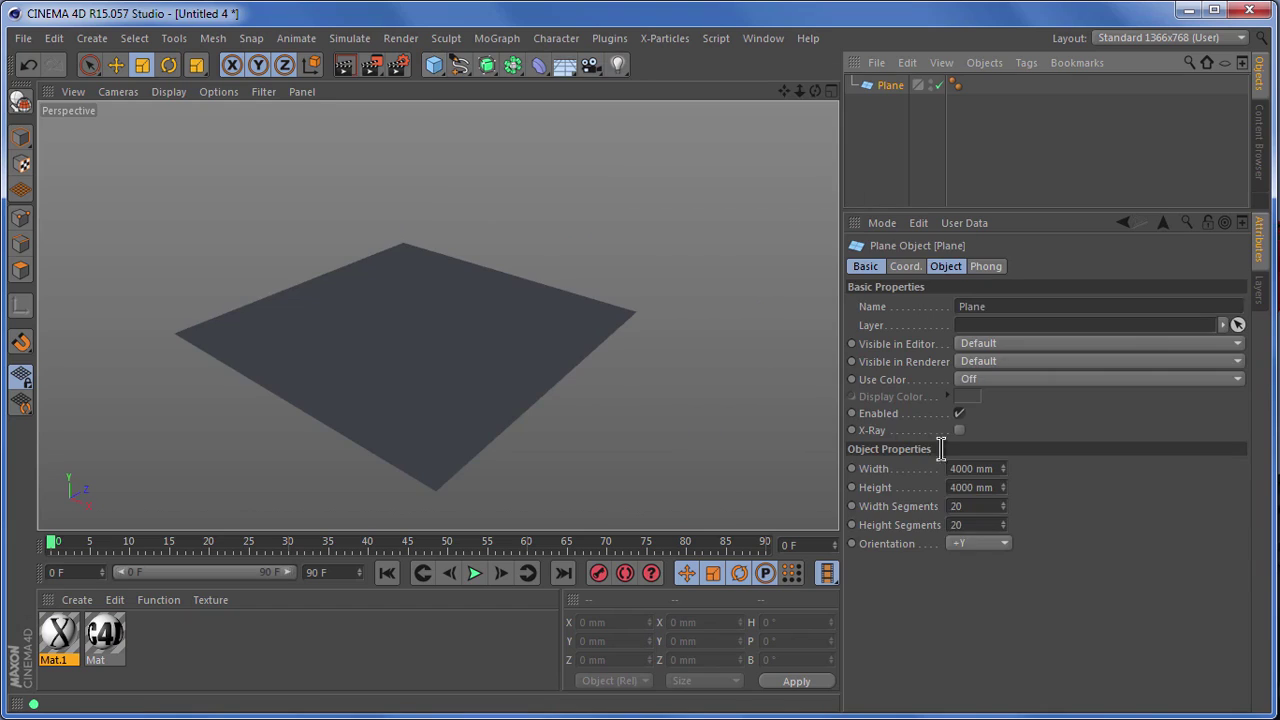
{"action": "left_click", "coordinate": [972, 545]}
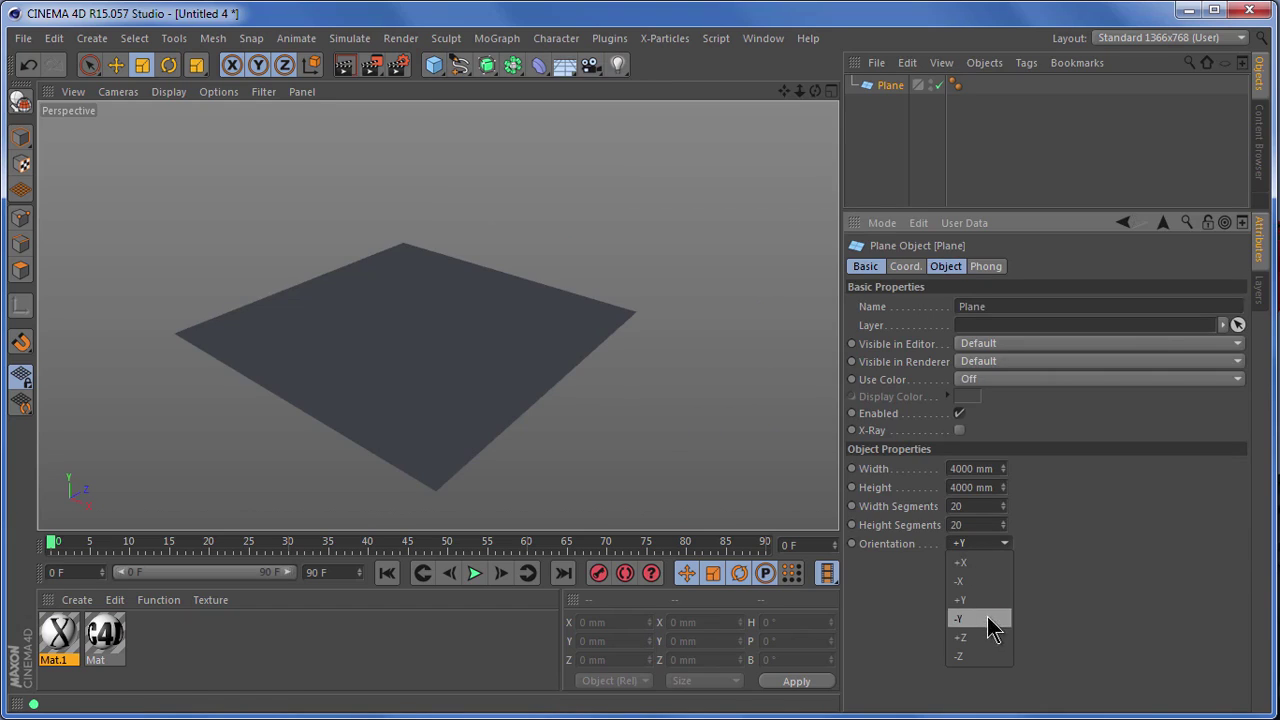
{"action": "left_click", "coordinate": [993, 660]}
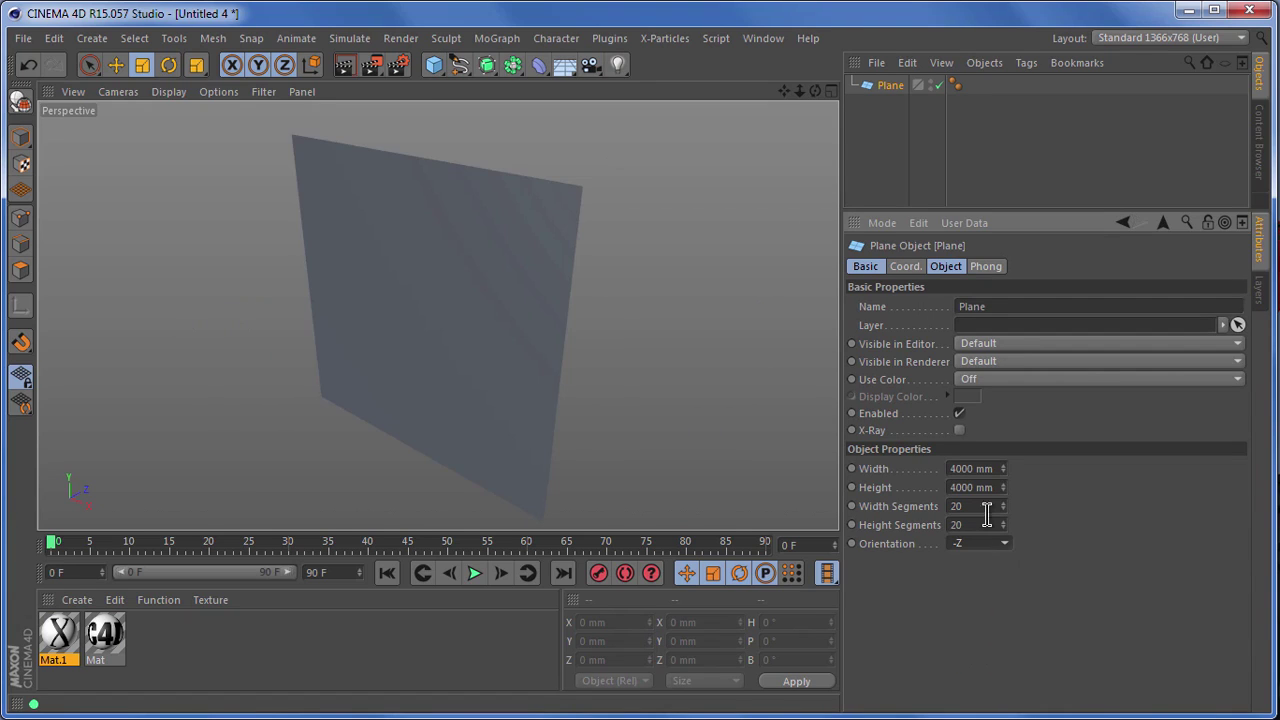
Set the plane's width and height segments to 3 and display its shading with segment lines.
{"action": "type", "text": "3"}
{"action": "key", "text": "Tab"}
{"action": "type", "text": "3"}
{"action": "key", "text": "Return"}
{"action": "left_click", "coordinate": [176, 91]}
{"action": "left_click", "coordinate": [182, 139]}
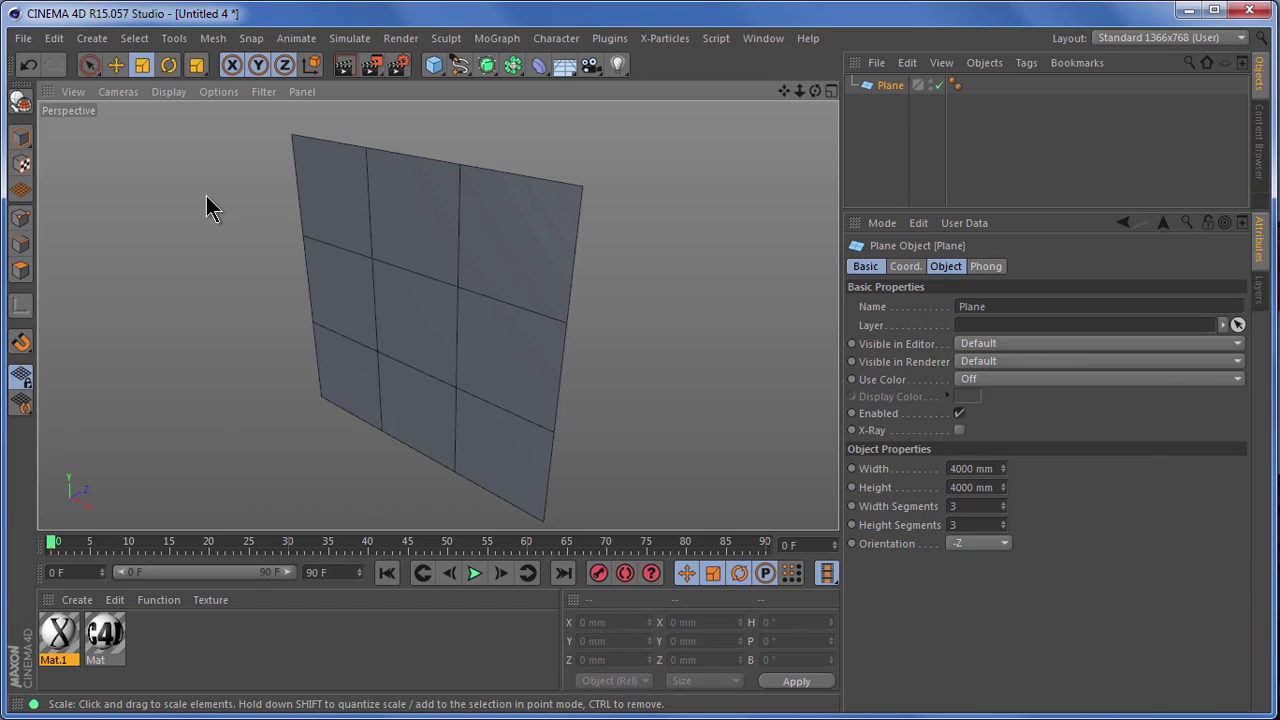
Apply the Mat material with the C4D texture to the plane.
{"action": "left_click_drag", "start_coordinate": [110, 640], "coordinate": [898, 88]}
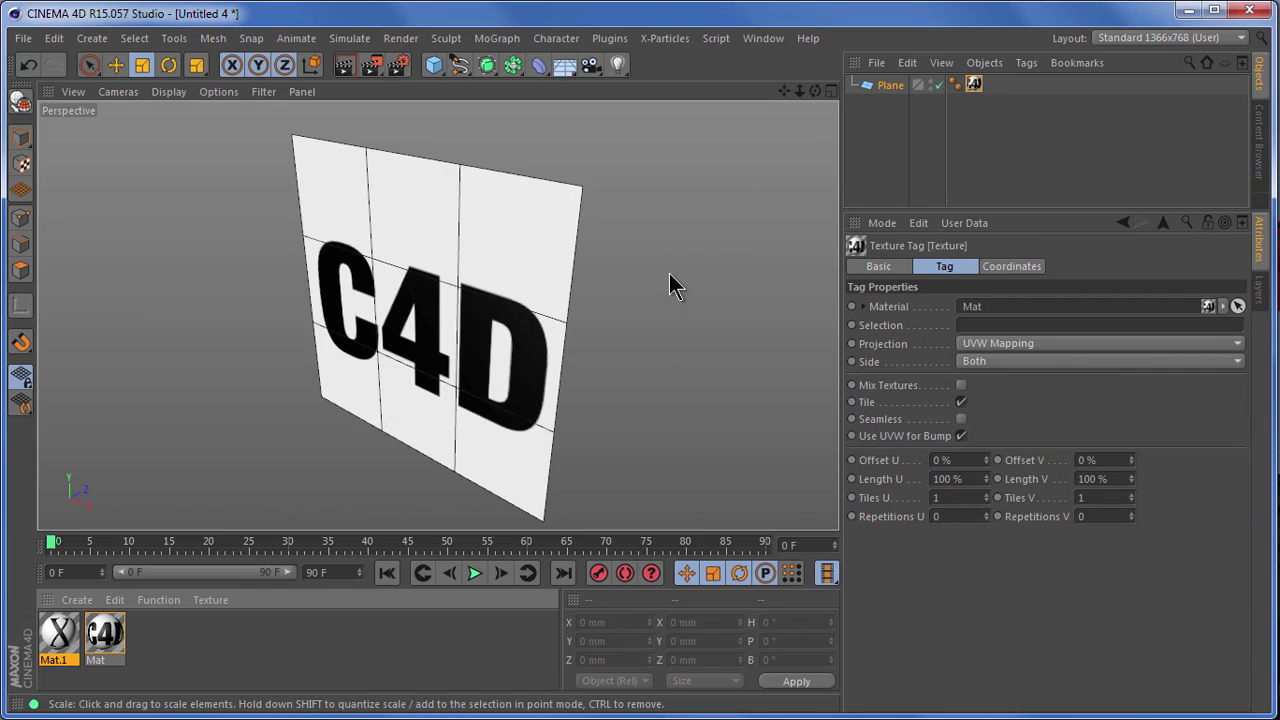
{"action": "mouse_move", "coordinate": [830, 335]}
{"action": "left_mouse_down"}
{"action": "mouse_move", "coordinate": [909, 360]}
{"action": "mouse_move", "coordinate": [1103, 343]}
{"action": "mouse_move", "coordinate": [1255, 362]}
{"action": "left_mouse_up"}
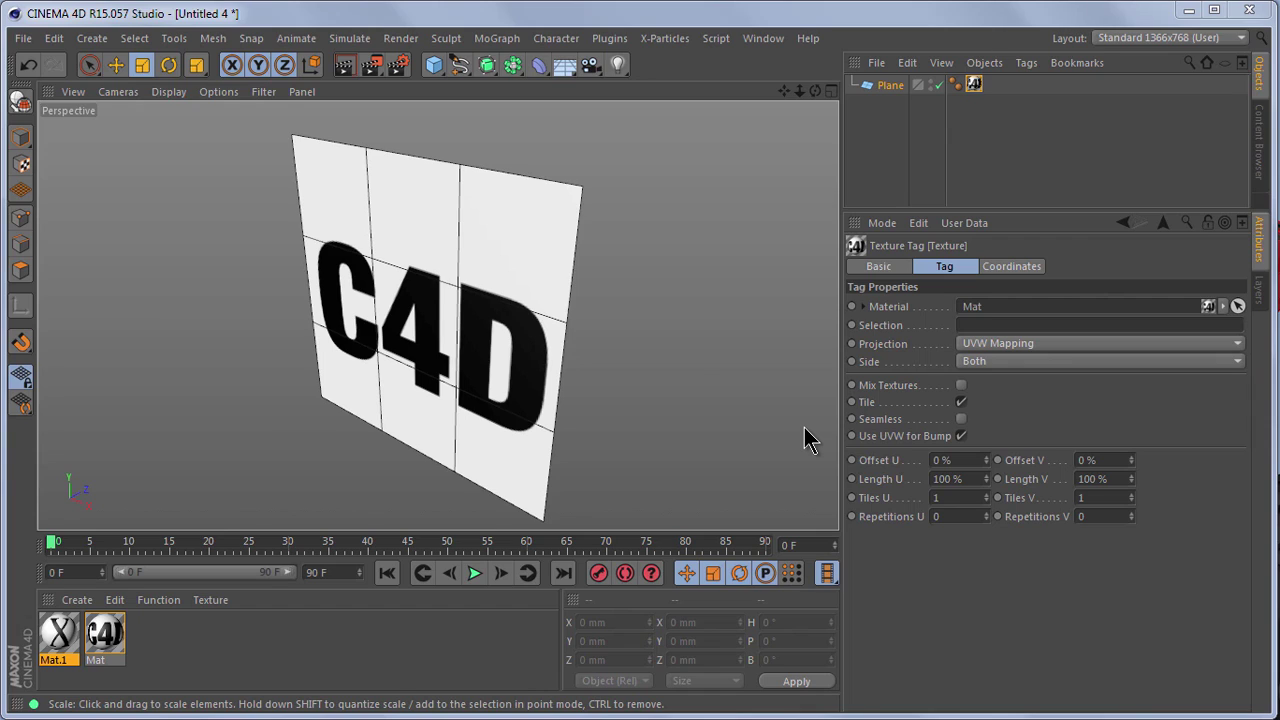
{"action": "left_click_drag", "start_coordinate": [40, 453], "coordinate": [114, 530]}
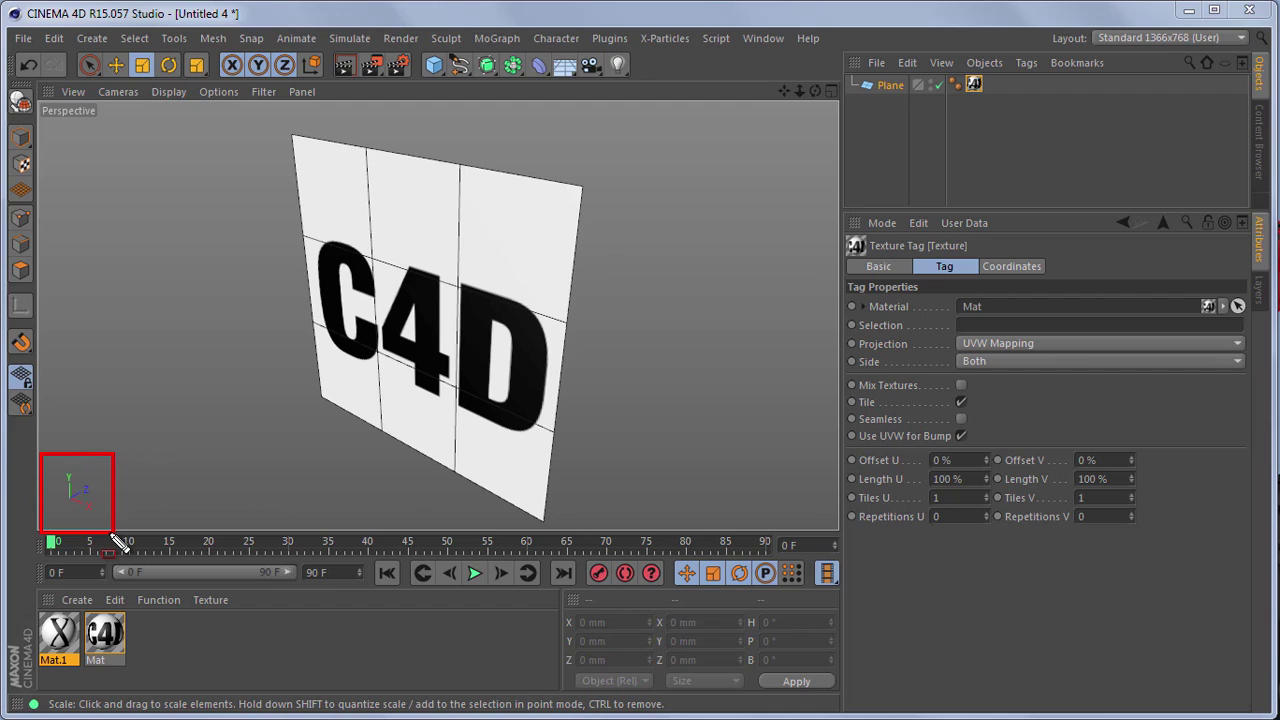
{"action": "key", "text": "Escape"}
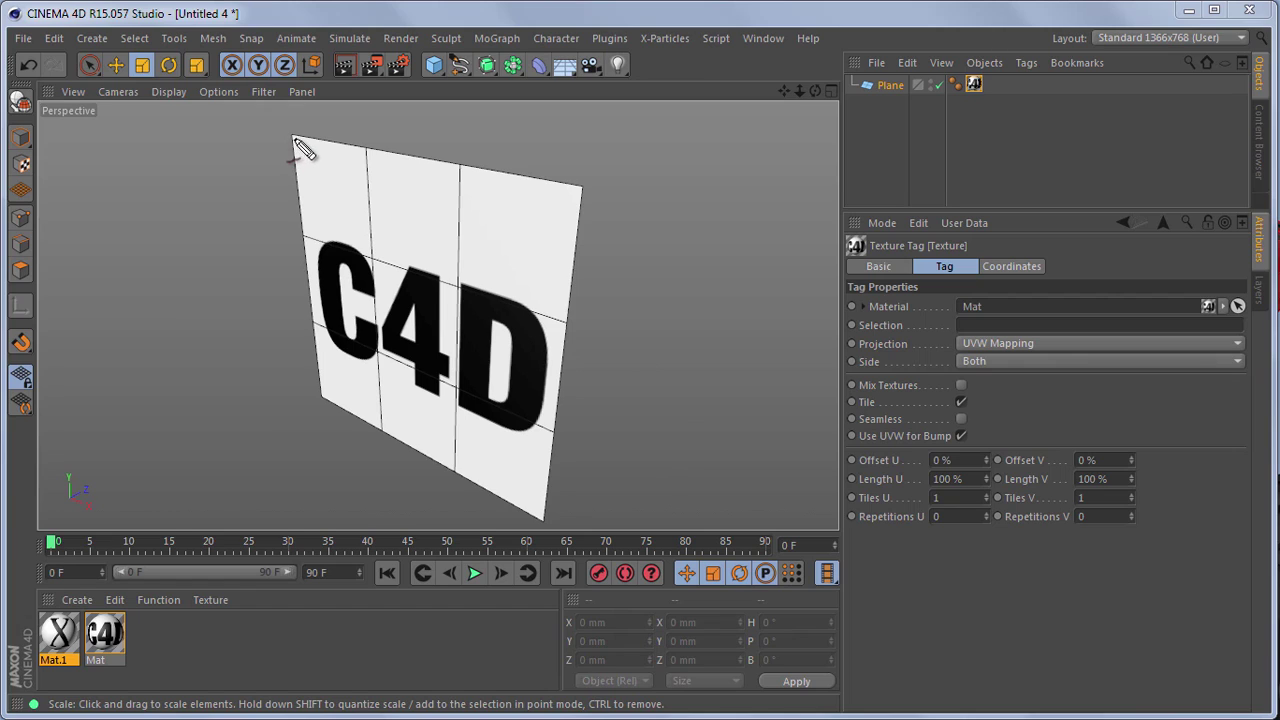
{"action": "mouse_move", "coordinate": [293, 138]}
{"action": "left_mouse_down"}
{"action": "mouse_move", "coordinate": [606, 196]}
{"action": "mouse_move", "coordinate": [552, 210]}
{"action": "left_mouse_up"}
{"action": "mouse_move", "coordinate": [291, 135]}
{"action": "left_mouse_down"}
{"action": "mouse_move", "coordinate": [323, 124]}
{"action": "mouse_move", "coordinate": [327, 156]}
{"action": "left_mouse_up"}
{"action": "mouse_move", "coordinate": [407, 121]}
{"action": "left_mouse_down"}
{"action": "mouse_move", "coordinate": [427, 145]}
{"action": "mouse_move", "coordinate": [455, 116]}
{"action": "left_mouse_up"}
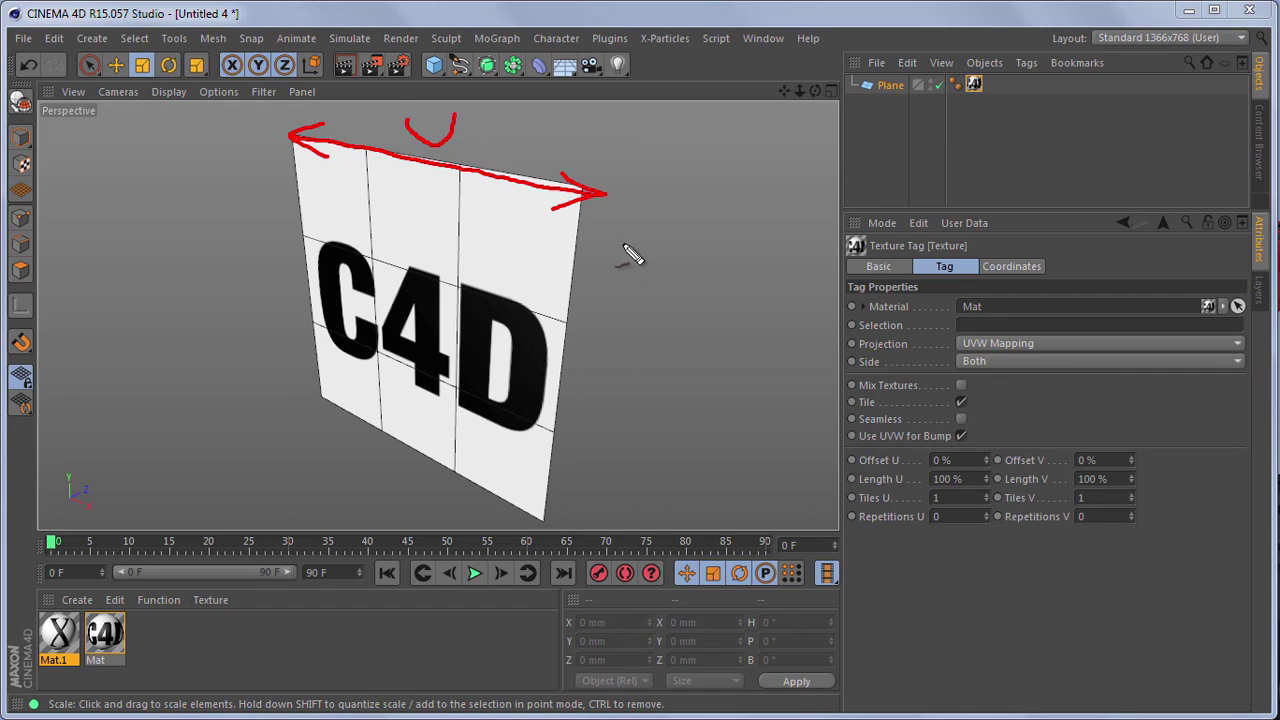
{"action": "left_click_drag", "start_coordinate": [621, 190], "coordinate": [585, 517]}
{"action": "mouse_move", "coordinate": [620, 191]}
{"action": "left_mouse_down"}
{"action": "mouse_move", "coordinate": [605, 229]}
{"action": "mouse_move", "coordinate": [637, 258]}
{"action": "left_mouse_up"}
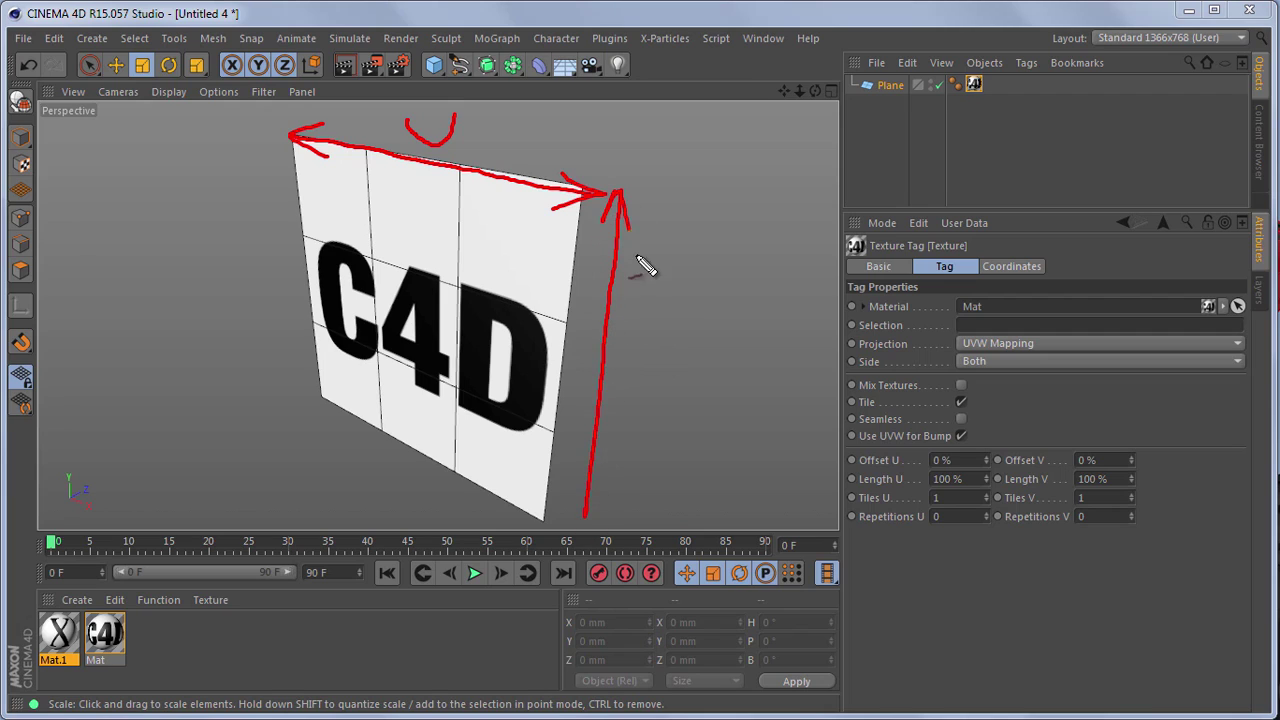
{"action": "mouse_move", "coordinate": [574, 484]}
{"action": "left_mouse_down"}
{"action": "mouse_move", "coordinate": [581, 521]}
{"action": "mouse_move", "coordinate": [598, 489]}
{"action": "left_mouse_up"}
{"action": "mouse_move", "coordinate": [614, 390]}
{"action": "left_mouse_down"}
{"action": "mouse_move", "coordinate": [626, 437]}
{"action": "mouse_move", "coordinate": [646, 379]}
{"action": "left_mouse_up"}
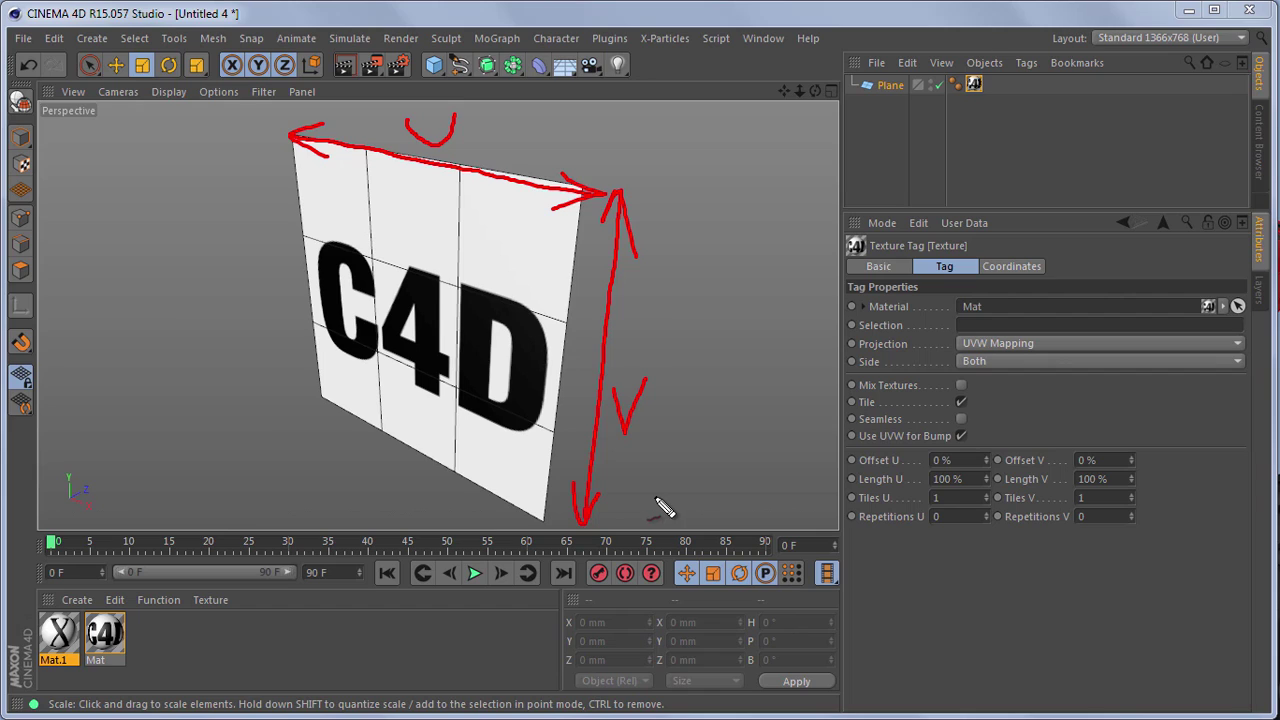
{"action": "mouse_move", "coordinate": [629, 498]}
{"action": "left_mouse_down"}
{"action": "mouse_move", "coordinate": [800, 400]}
{"action": "mouse_move", "coordinate": [758, 398]}
{"action": "mouse_move", "coordinate": [801, 431]}
{"action": "left_mouse_up"}
{"action": "mouse_move", "coordinate": [645, 476]}
{"action": "left_mouse_down"}
{"action": "mouse_move", "coordinate": [623, 508]}
{"action": "mouse_move", "coordinate": [665, 508]}
{"action": "left_mouse_up"}
{"action": "mouse_move", "coordinate": [706, 470]}
{"action": "left_mouse_down"}
{"action": "mouse_move", "coordinate": [730, 504]}
{"action": "mouse_move", "coordinate": [778, 457]}
{"action": "left_mouse_up"}
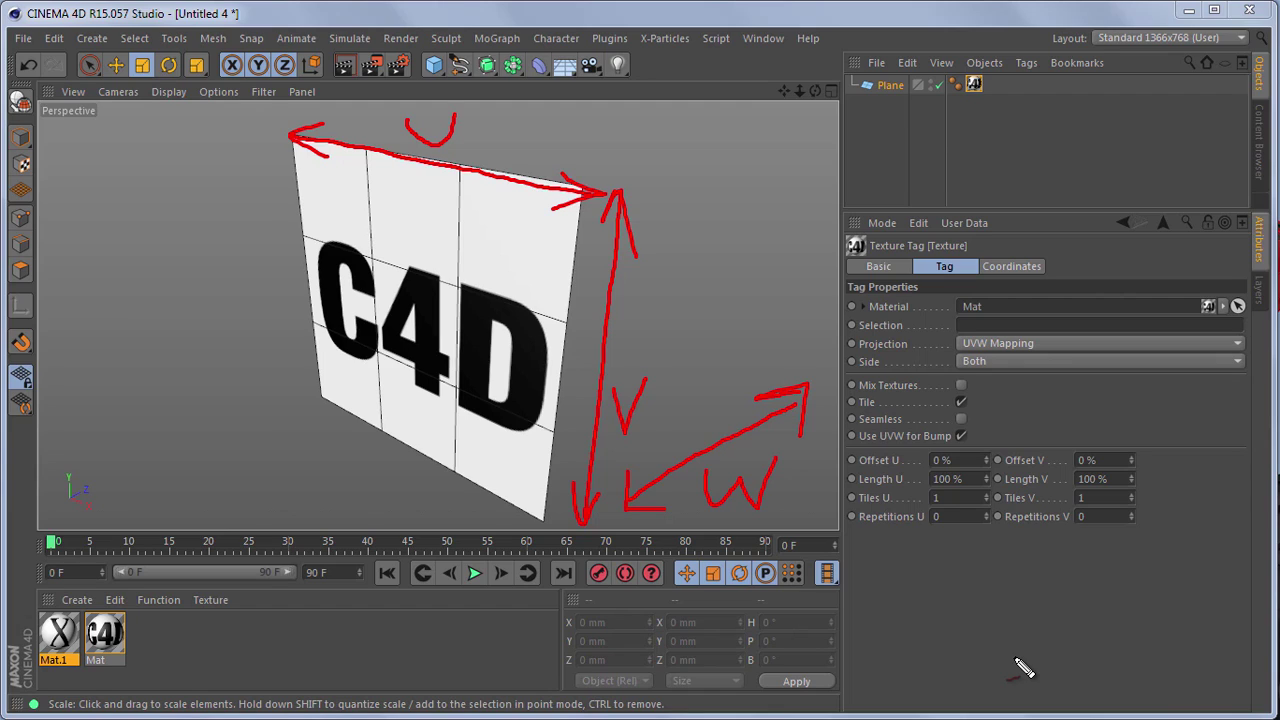
{"action": "key", "text": "Escape"}
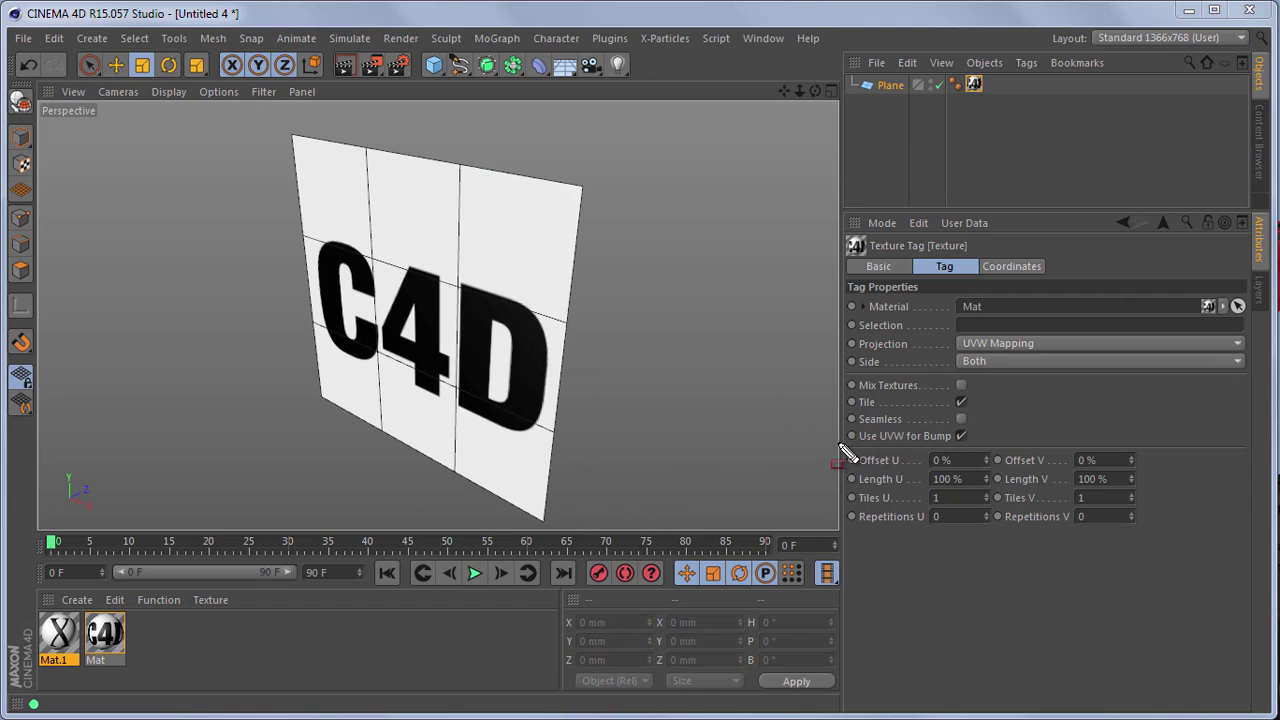
{"action": "mouse_move", "coordinate": [838, 449]}
{"action": "left_mouse_down"}
{"action": "mouse_move", "coordinate": [875, 472]}
{"action": "mouse_move", "coordinate": [1164, 508]}
{"action": "left_mouse_up"}
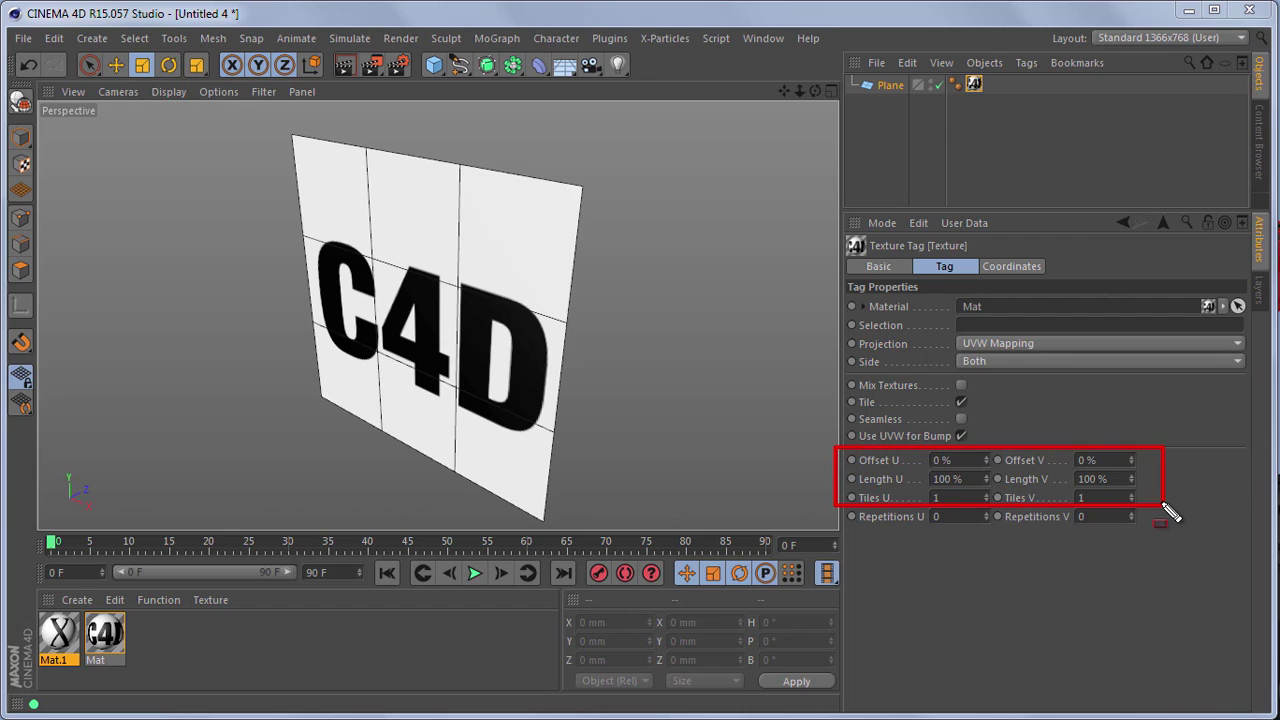
{"action": "key", "text": "Escape"}
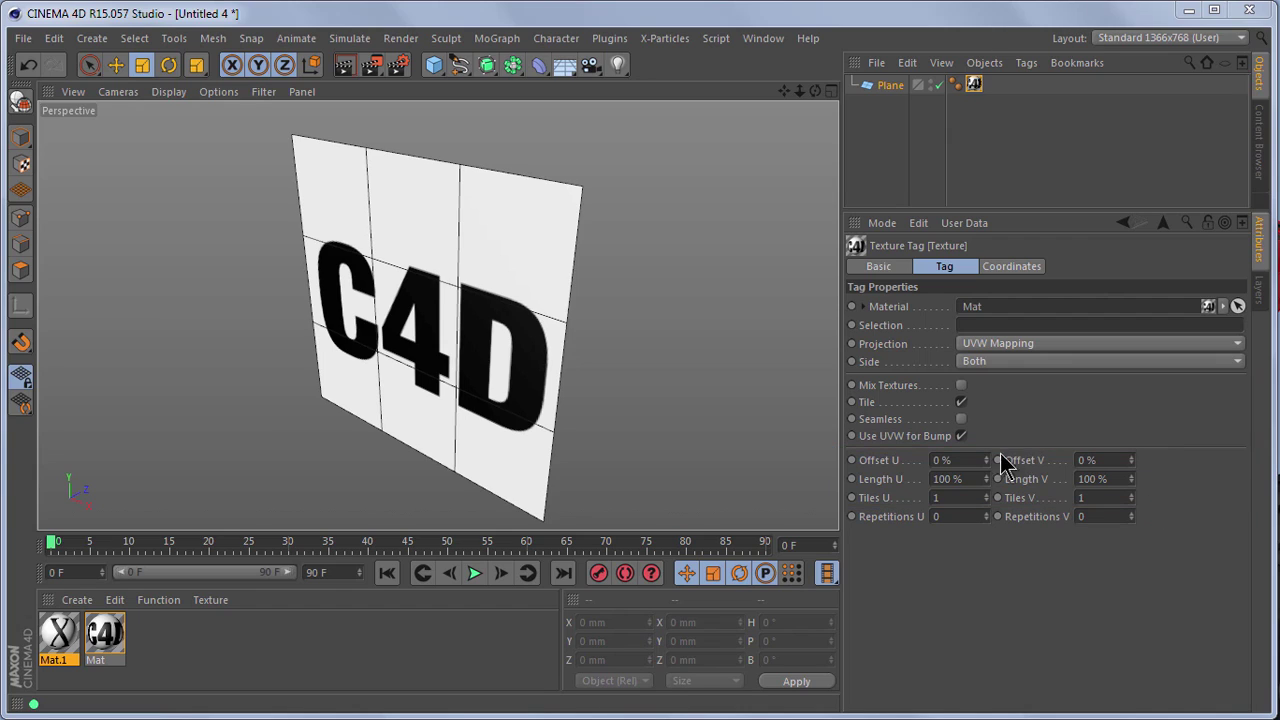
Try shifting the plane's C4D texture with Offset U and Offset V, resetting each to 0 %.
{"action": "left_click_drag", "start_coordinate": [986, 460], "coordinate": [986, 461]}
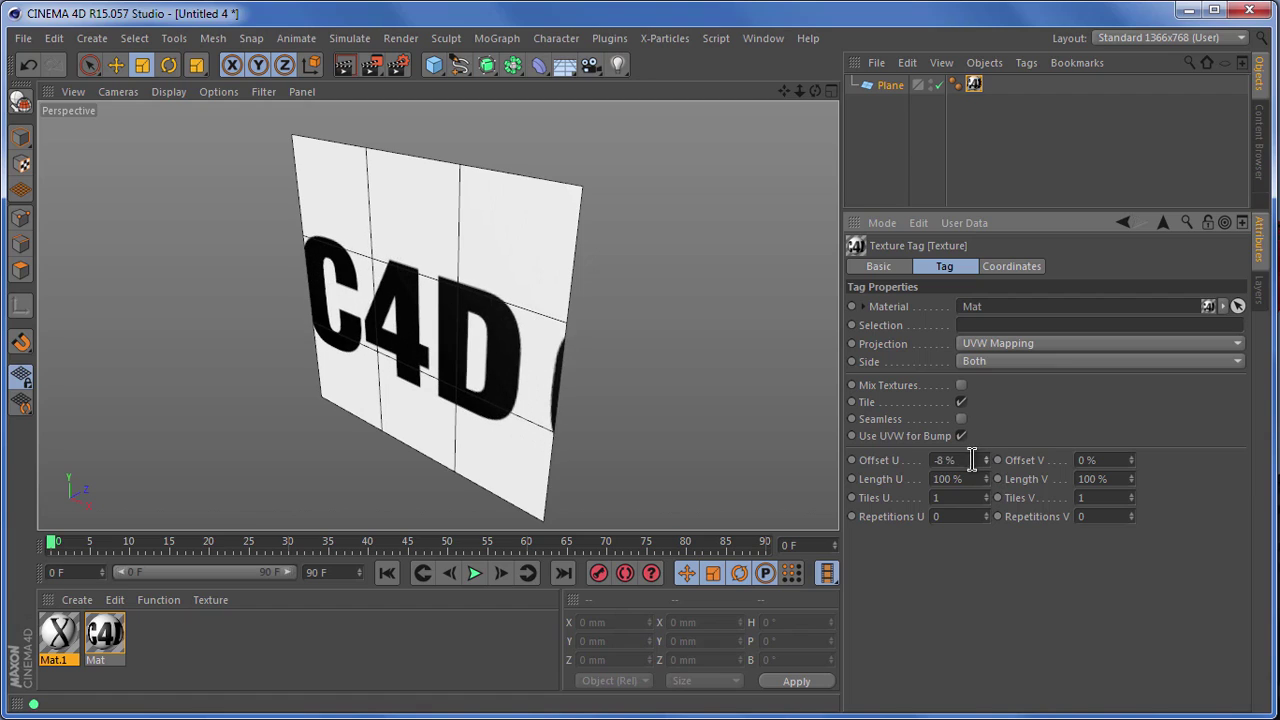
{"action": "type", "text": "0"}
{"action": "key", "text": "Return"}
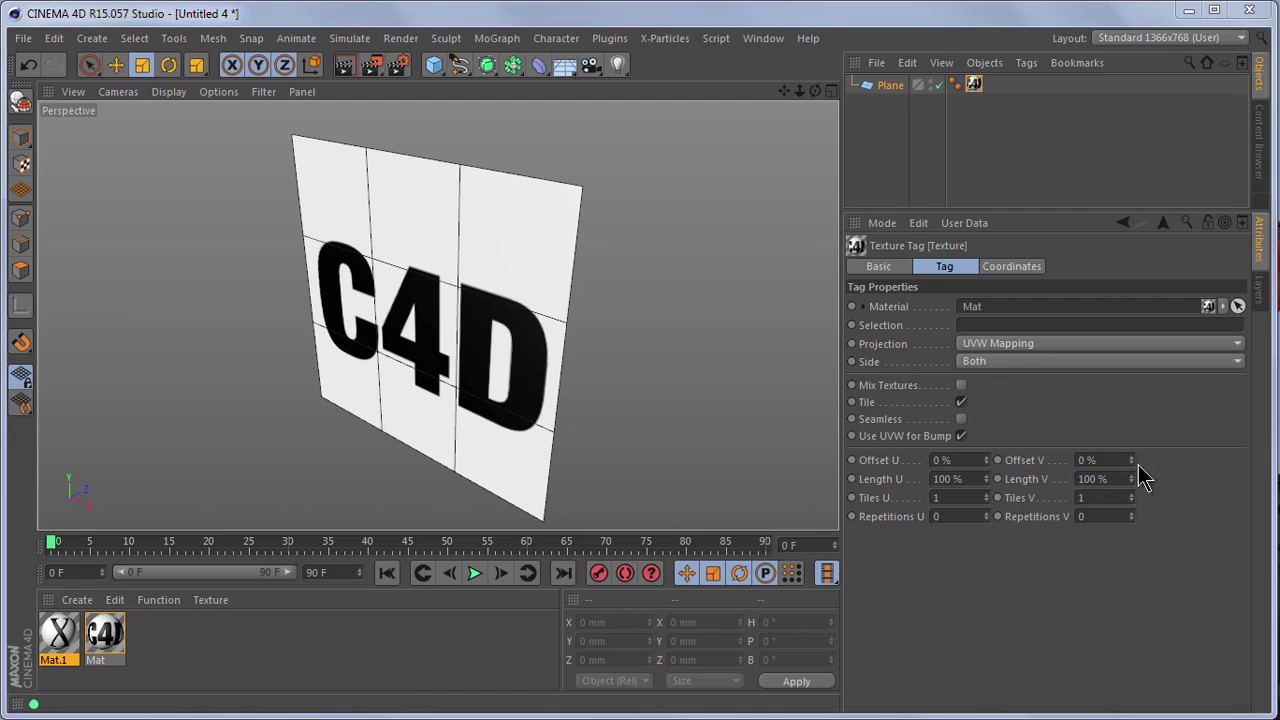
{"action": "left_click_drag", "start_coordinate": [1131, 460], "coordinate": [1130, 459]}
{"action": "left_click", "coordinate": [1078, 460]}
{"action": "type", "text": "0"}
{"action": "key", "text": "Return"}
Turn off Tile, preview the texture in a viewport render with Offset V at 36 %, and return Offset V to 0 %.
{"action": "left_click", "coordinate": [961, 402]}
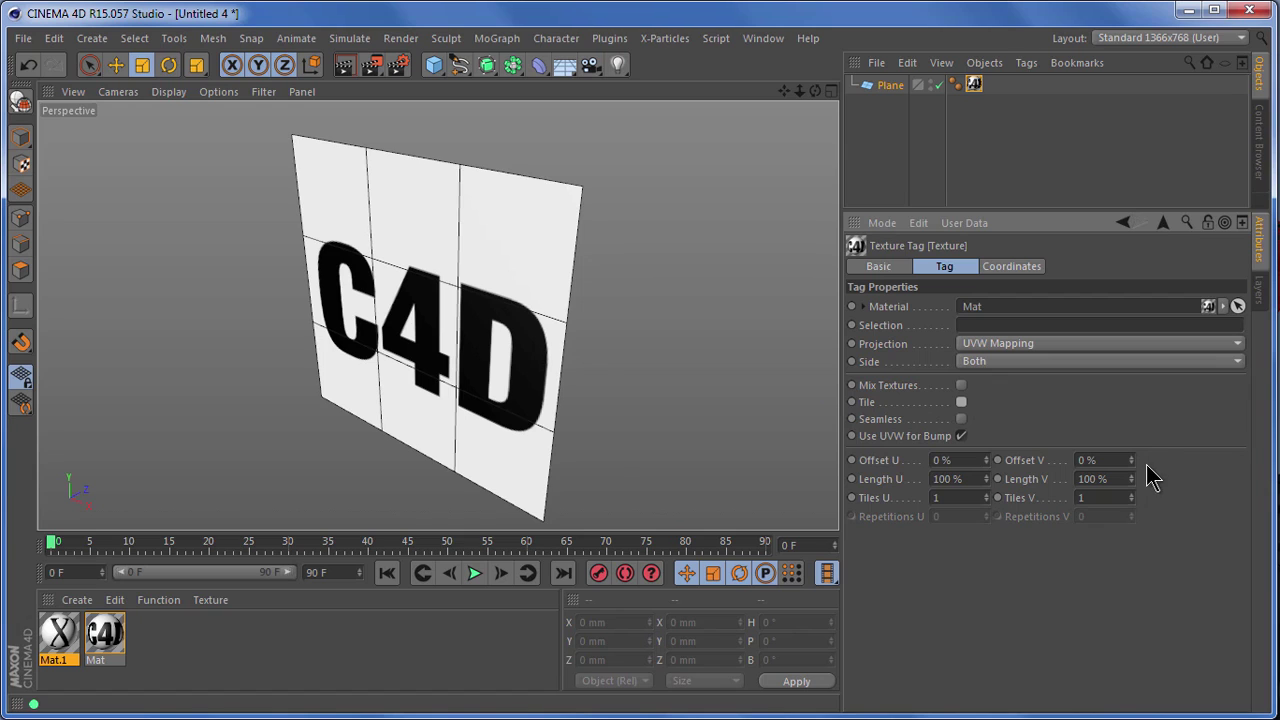
{"action": "mouse_move", "coordinate": [1131, 462]}
{"action": "left_mouse_down"}
{"action": "mouse_move", "coordinate": [1131, 477]}
{"action": "mouse_move", "coordinate": [1131, 466]}
{"action": "left_mouse_up"}
{"action": "left_click", "coordinate": [343, 67]}
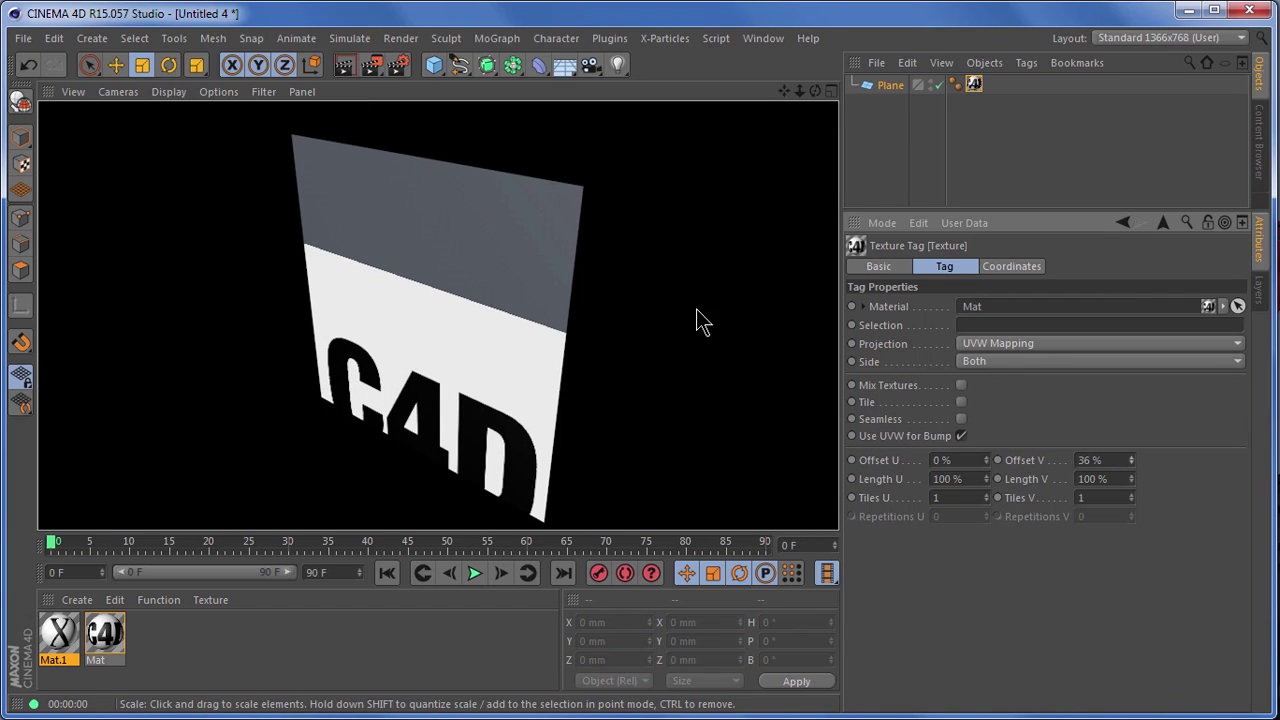
{"action": "left_click_drag", "start_coordinate": [1133, 462], "coordinate": [1133, 467]}
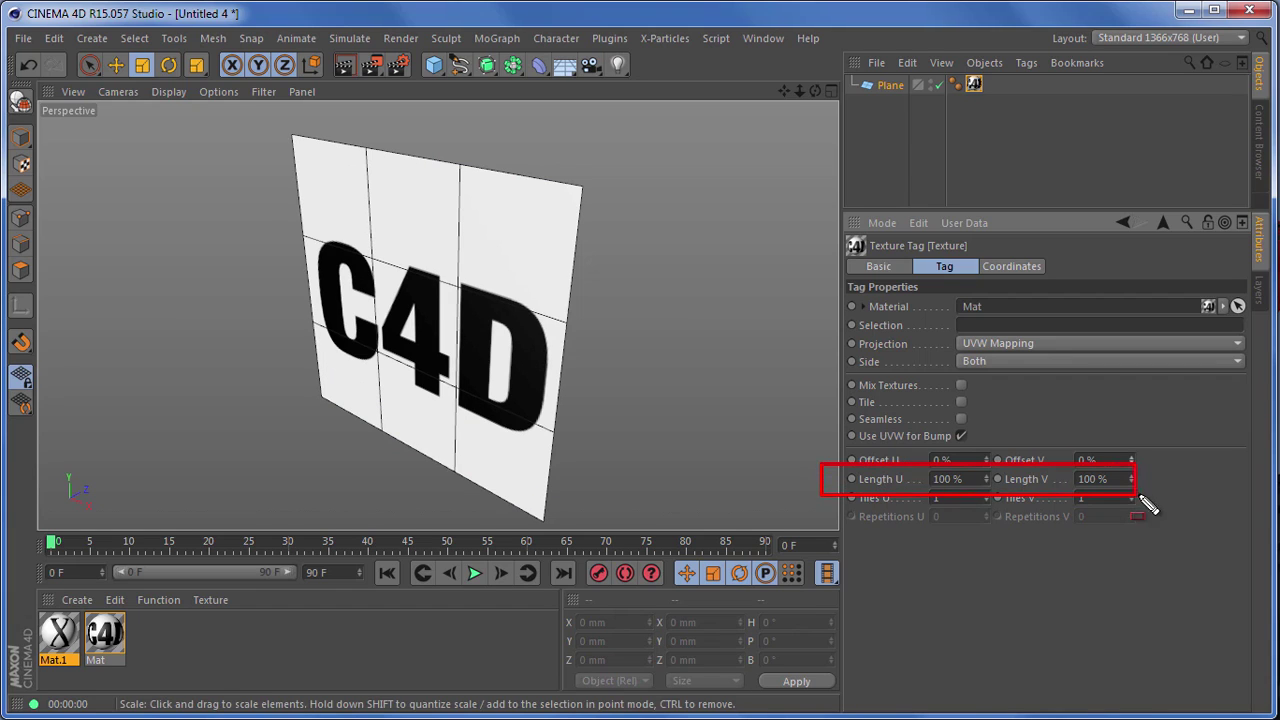
Set the texture's Length U and Length V to 50 %.
{"action": "left_click_drag", "start_coordinate": [968, 480], "coordinate": [886, 473]}
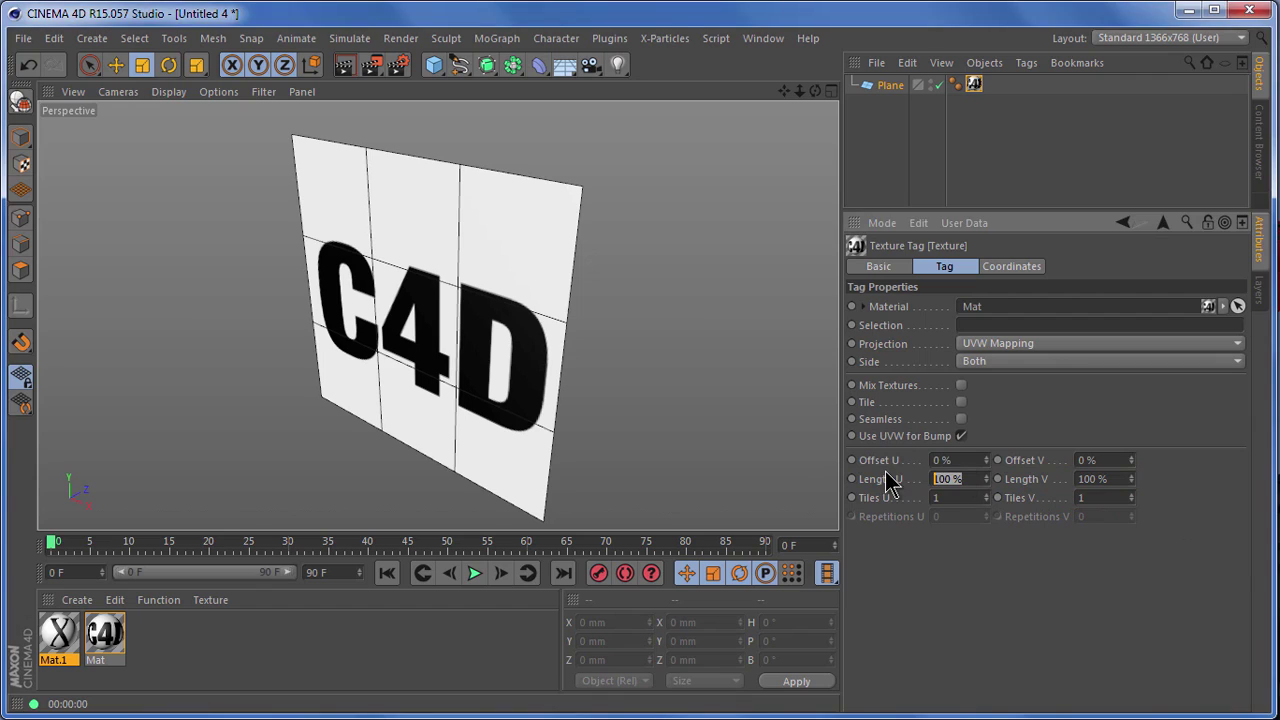
{"action": "type", "text": "50"}
{"action": "key", "text": "Tab"}
{"action": "type", "text": "50"}
{"action": "key", "text": "Tab"}
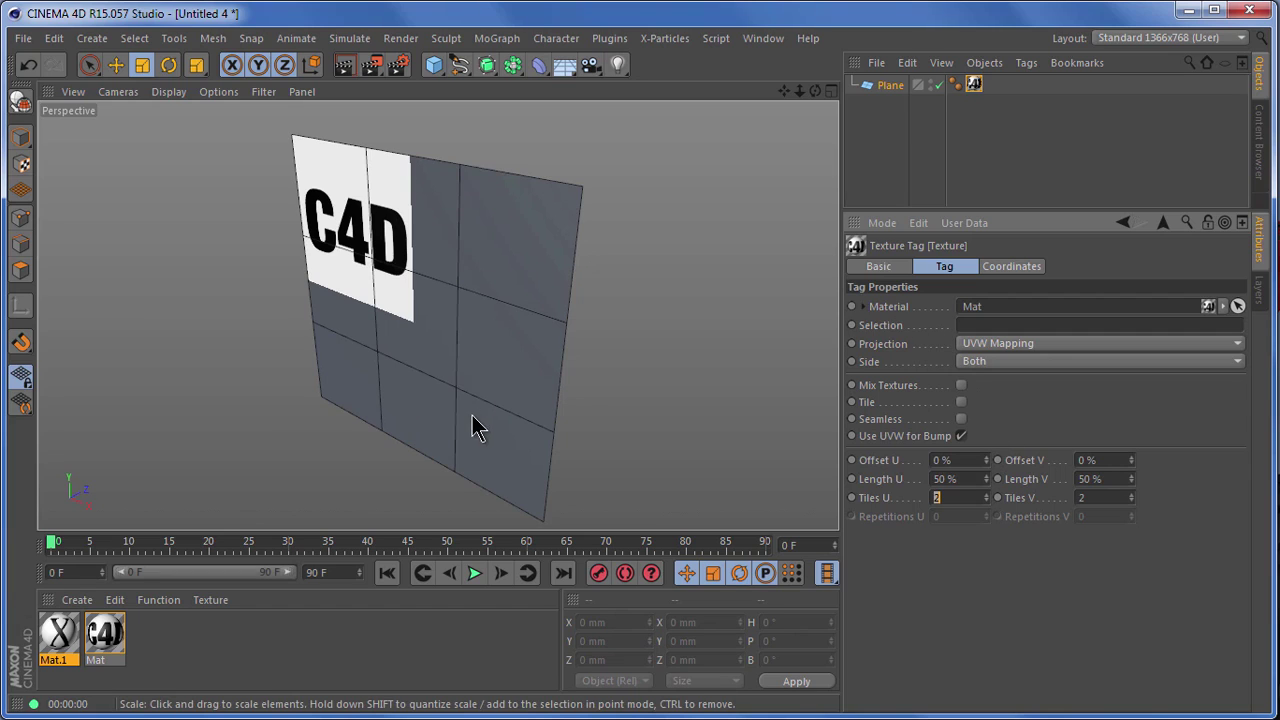
{"action": "left_click_drag", "start_coordinate": [417, 328], "coordinate": [551, 469]}
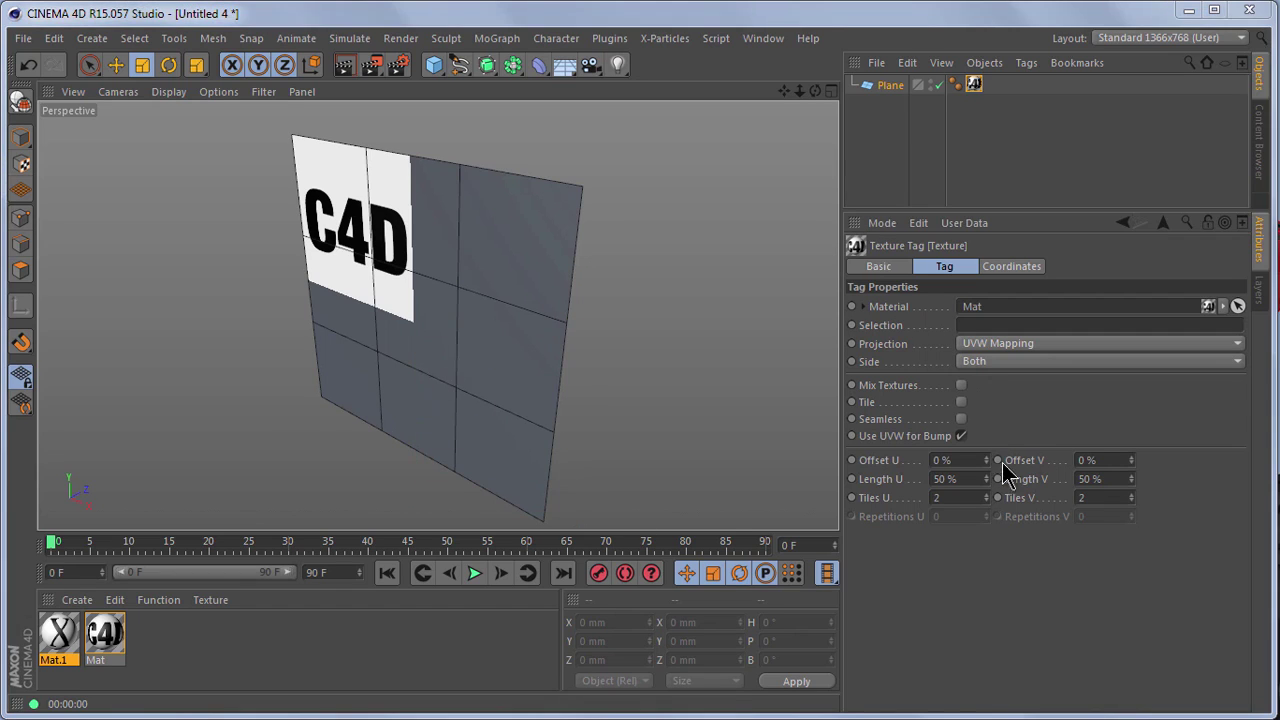
Move the texture to the plane's lower-right quarter by setting Offset U and Offset V to 50 %.
{"action": "left_click_drag", "start_coordinate": [986, 463], "coordinate": [986, 456]}
{"action": "left_click_drag", "start_coordinate": [1131, 460], "coordinate": [1130, 458]}
{"action": "left_click", "coordinate": [1131, 465]}
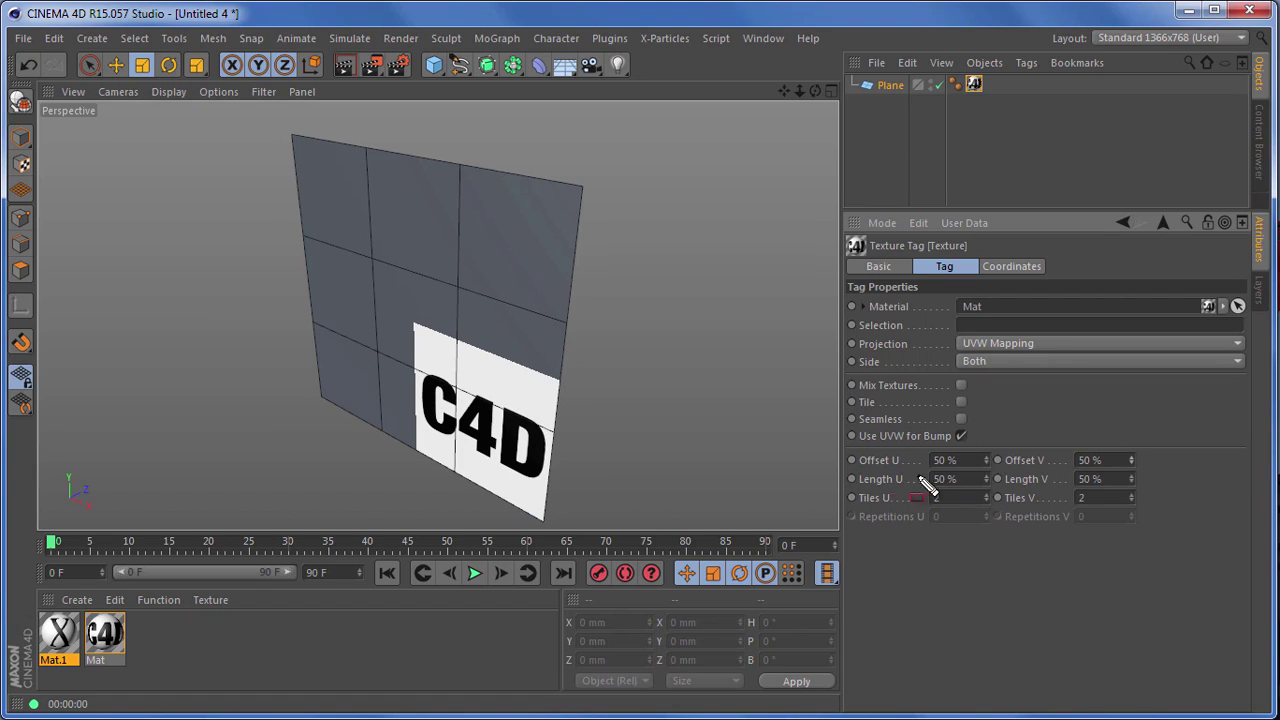
{"action": "left_click_drag", "start_coordinate": [1048, 489], "coordinate": [1164, 490]}
{"action": "key", "text": "Escape"}
Set the texture's Length U and Length V back to 100 %.
{"action": "left_click_drag", "start_coordinate": [963, 479], "coordinate": [907, 471]}
{"action": "type", "text": "100"}
{"action": "key", "text": "Tab"}
{"action": "type", "text": "100"}
{"action": "key", "text": "Tab"}
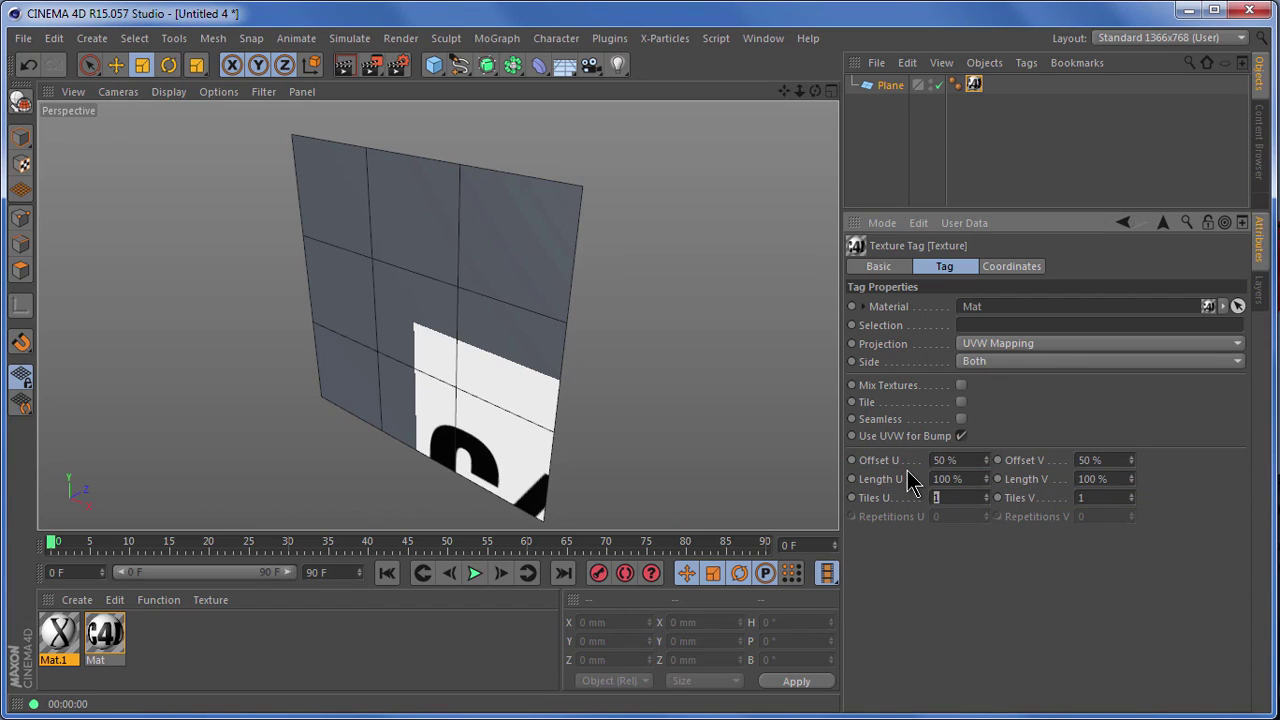
Set the texture's Tiles U and Tiles V to 2.
{"action": "left_click_drag", "start_coordinate": [1104, 511], "coordinate": [1163, 513]}
{"action": "type", "text": "2"}
{"action": "key", "text": "Tab"}
{"action": "type", "text": "2"}
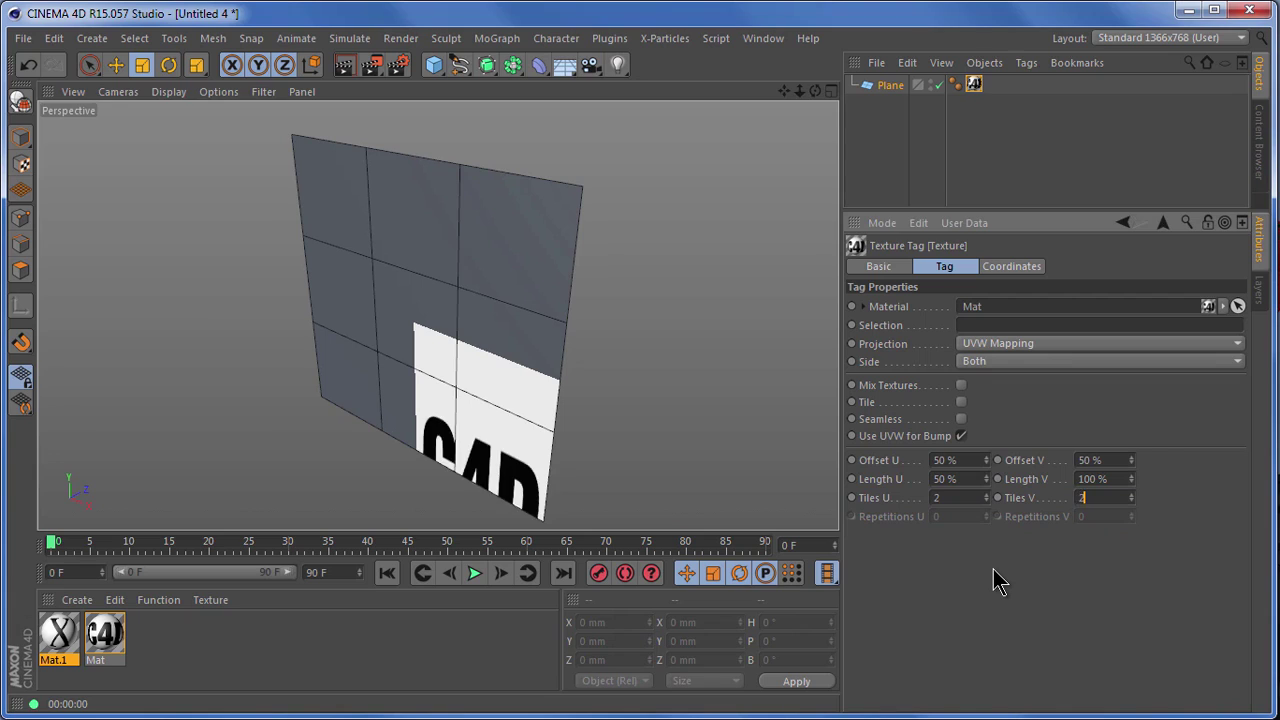
{"action": "key", "text": "Return"}
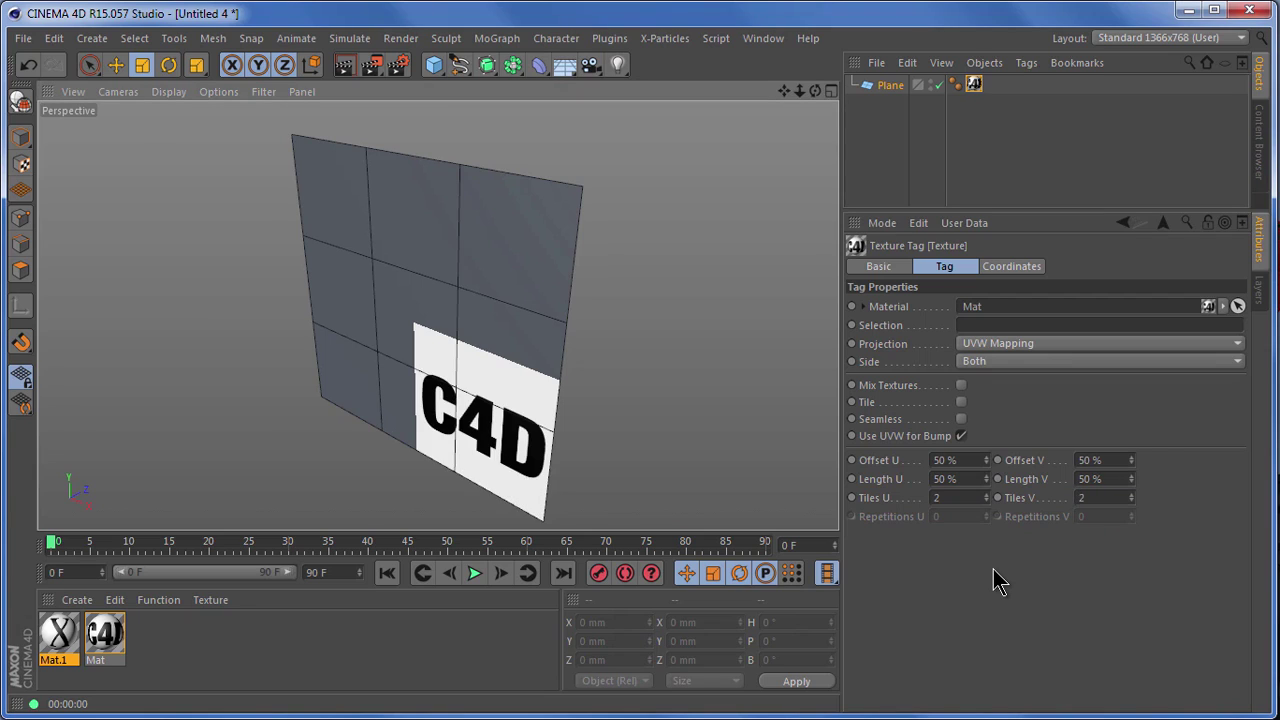
Set Tiles U and Tiles V to 3 and turn Tile back on so the texture repeats across the plane.
{"action": "left_click_drag", "start_coordinate": [956, 498], "coordinate": [864, 498]}
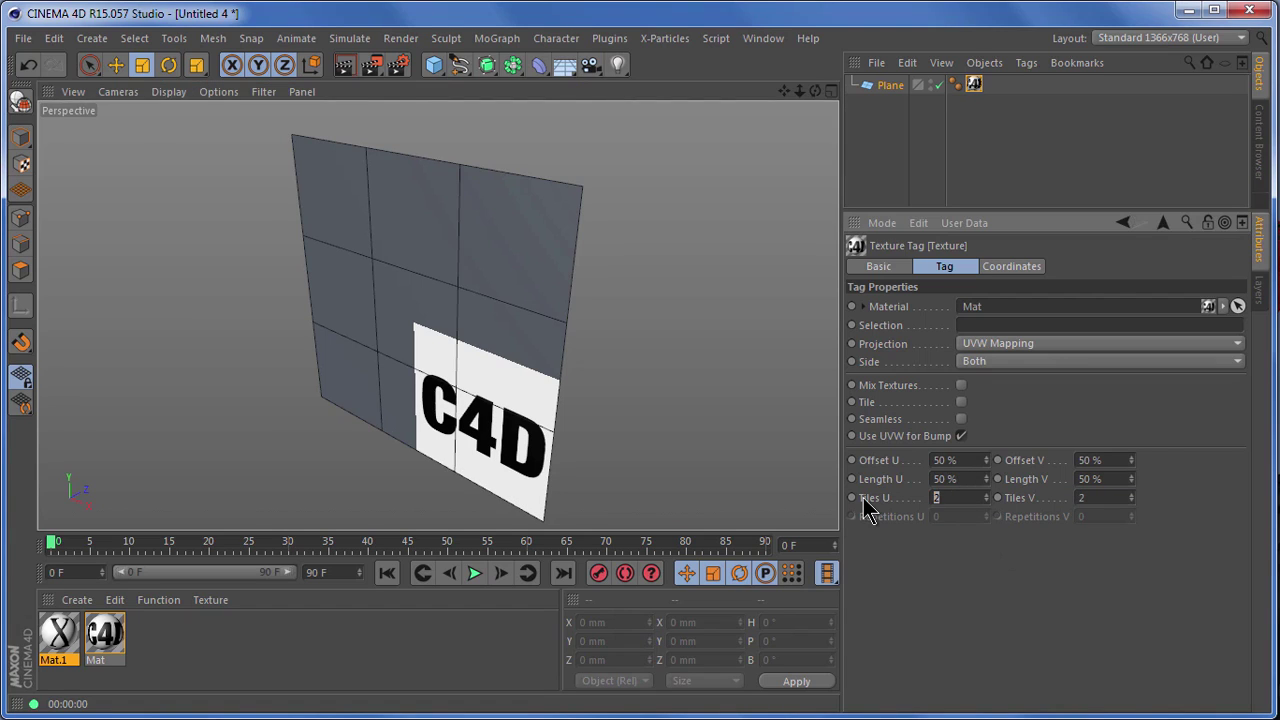
{"action": "type", "text": "3"}
{"action": "key", "text": "Tab"}
{"action": "key", "text": "Return"}
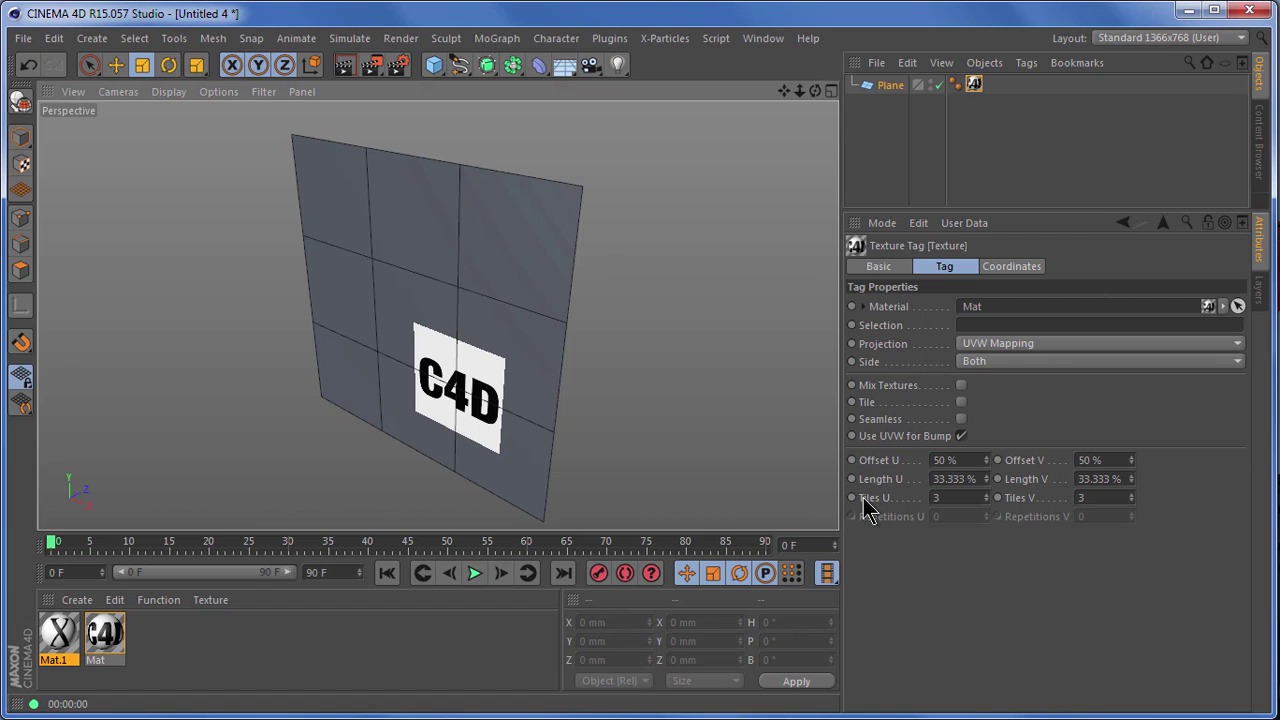
{"action": "left_click", "coordinate": [962, 403]}
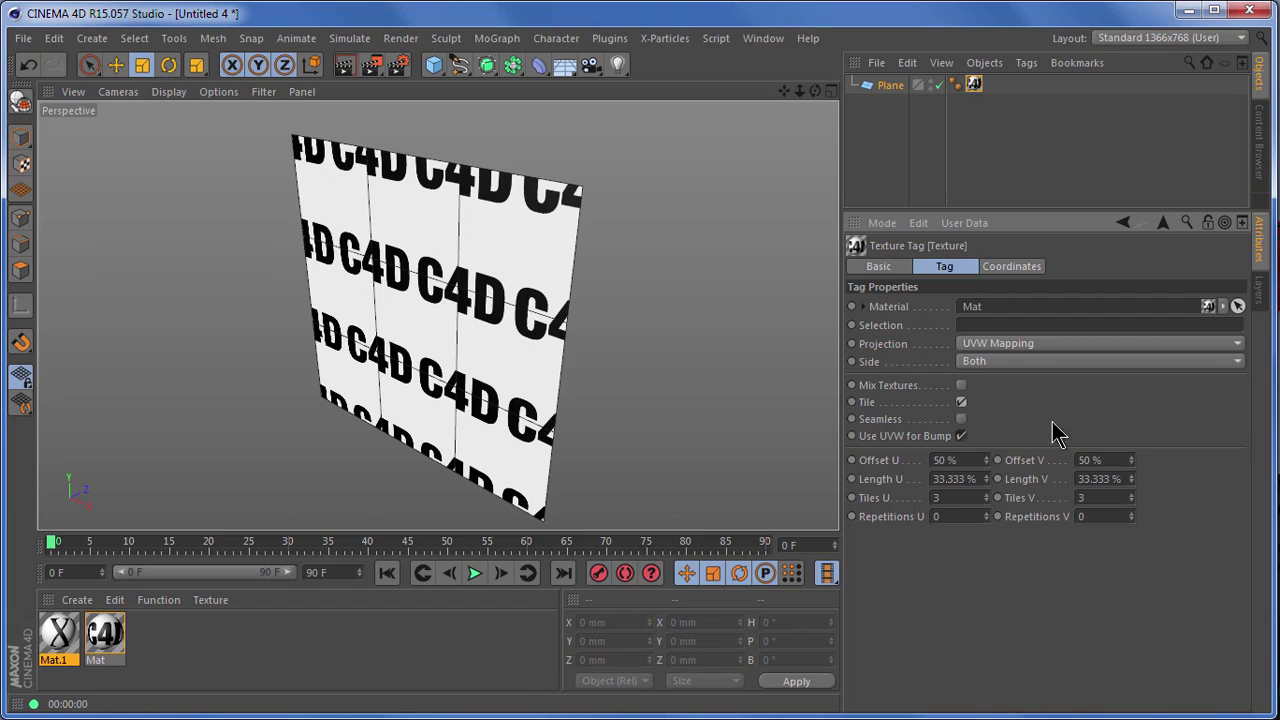
Reset the texture's Offset U and V to 0 % and its Length U and V to 100 %.
{"action": "left_click", "coordinate": [945, 460]}
{"action": "type", "text": "0"}
{"action": "key", "text": "Tab"}
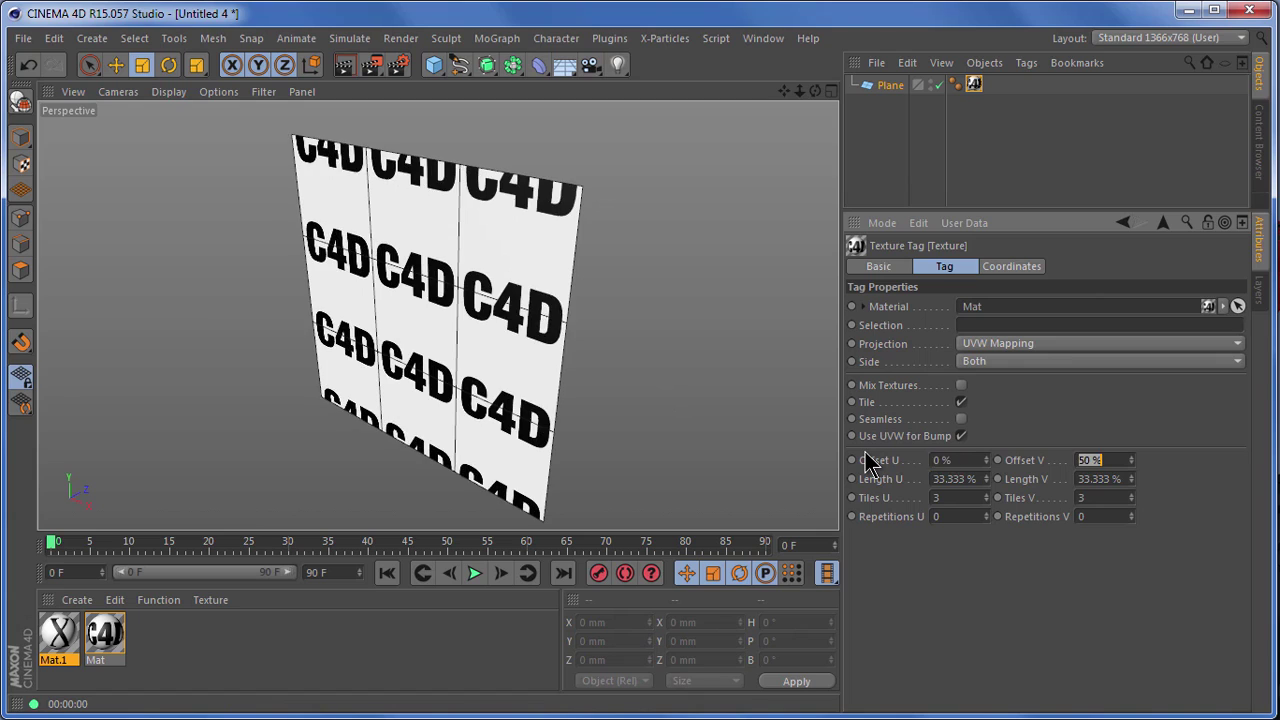
{"action": "type", "text": "0"}
{"action": "key", "text": "Tab"}
{"action": "type", "text": "10"}
{"action": "key", "text": "Tab"}
{"action": "type", "text": "100"}
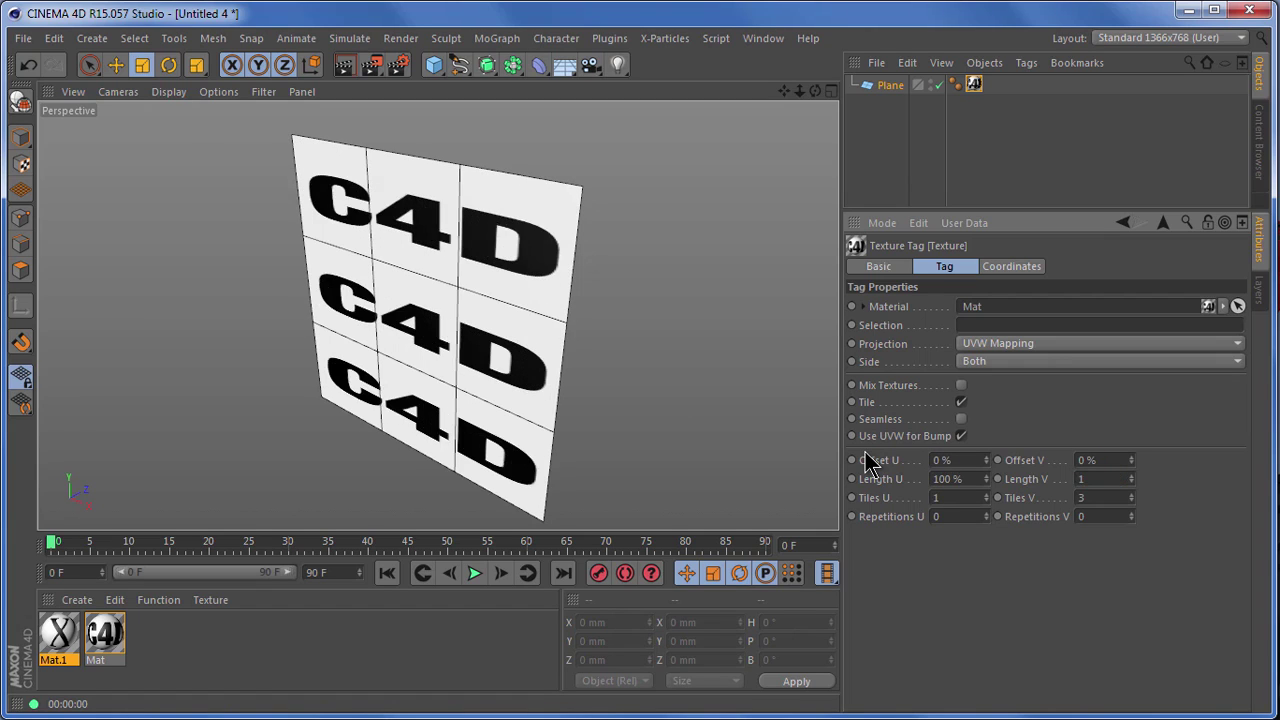
{"action": "key", "text": "Tab"}
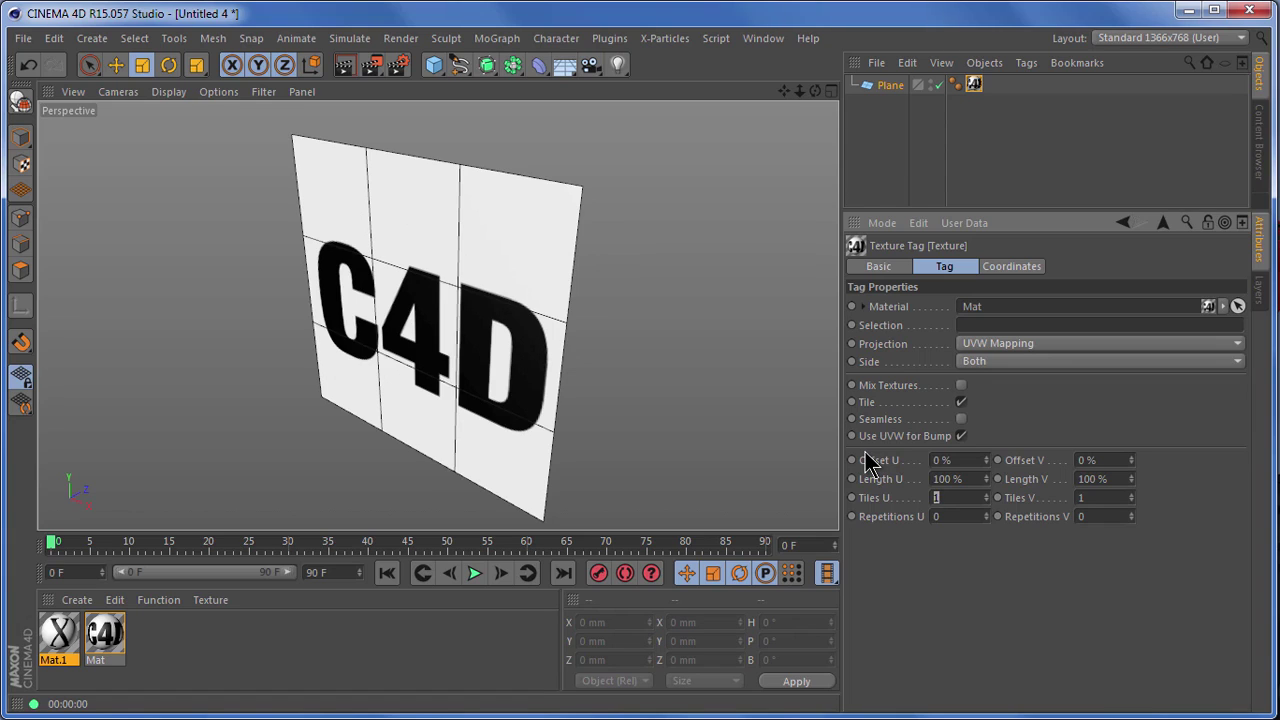
Make the plane editable, converting it to a polygon object.
{"action": "left_click_drag", "start_coordinate": [838, 443], "coordinate": [1152, 543]}
{"action": "left_click_drag", "start_coordinate": [826, 328], "coordinate": [1262, 368]}
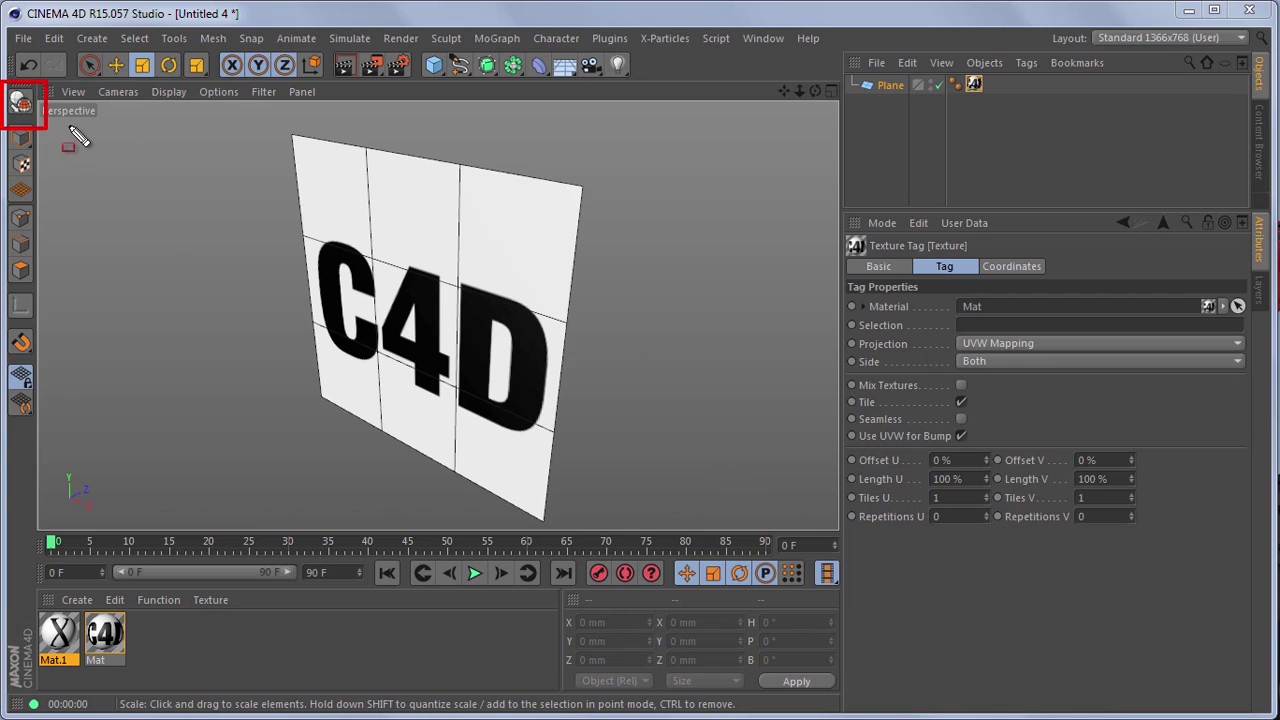
{"action": "left_click", "coordinate": [21, 102]}
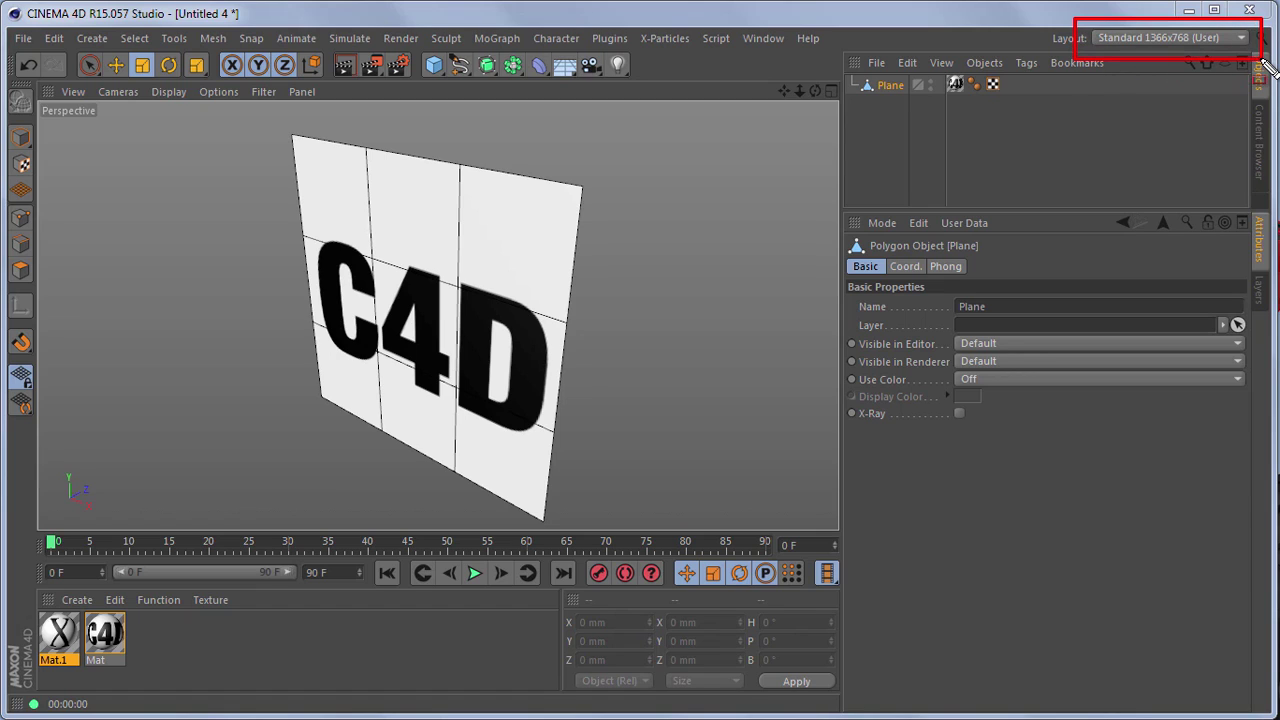
Switch the interface layout to BP UV Edit 1368x768 (User).
{"action": "left_click", "coordinate": [1203, 40]}
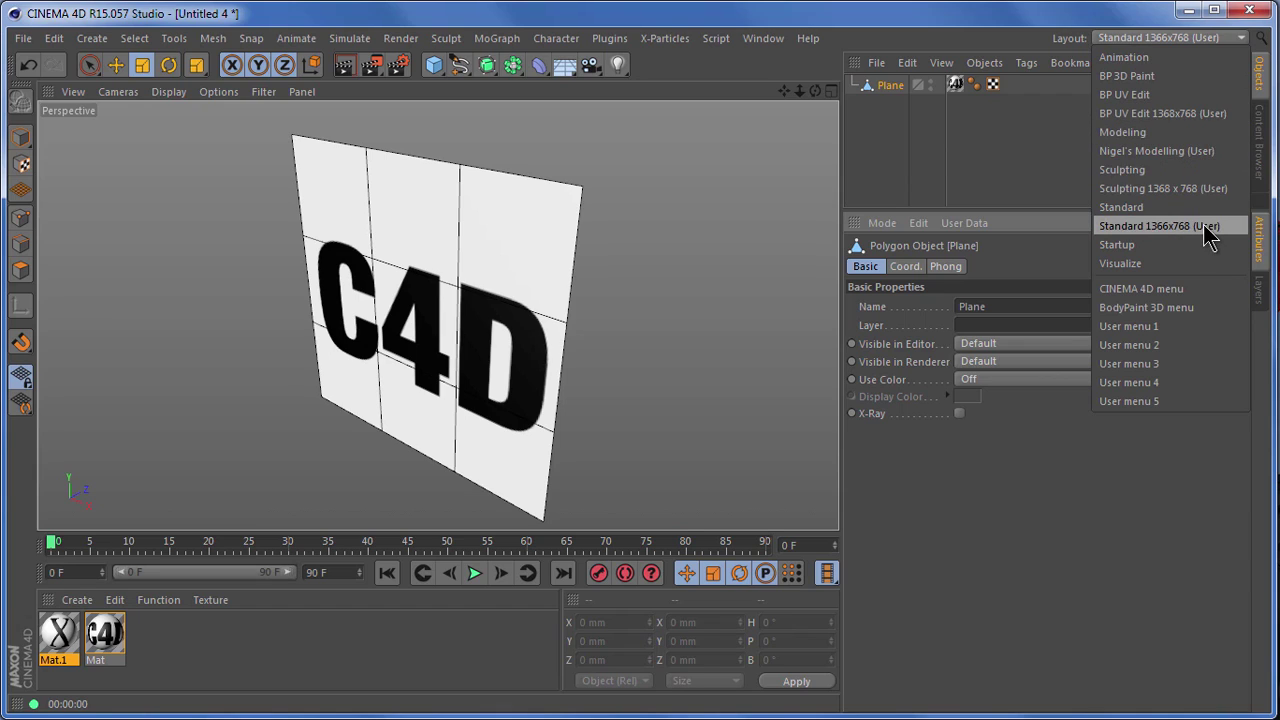
{"action": "left_click", "coordinate": [1183, 116]}
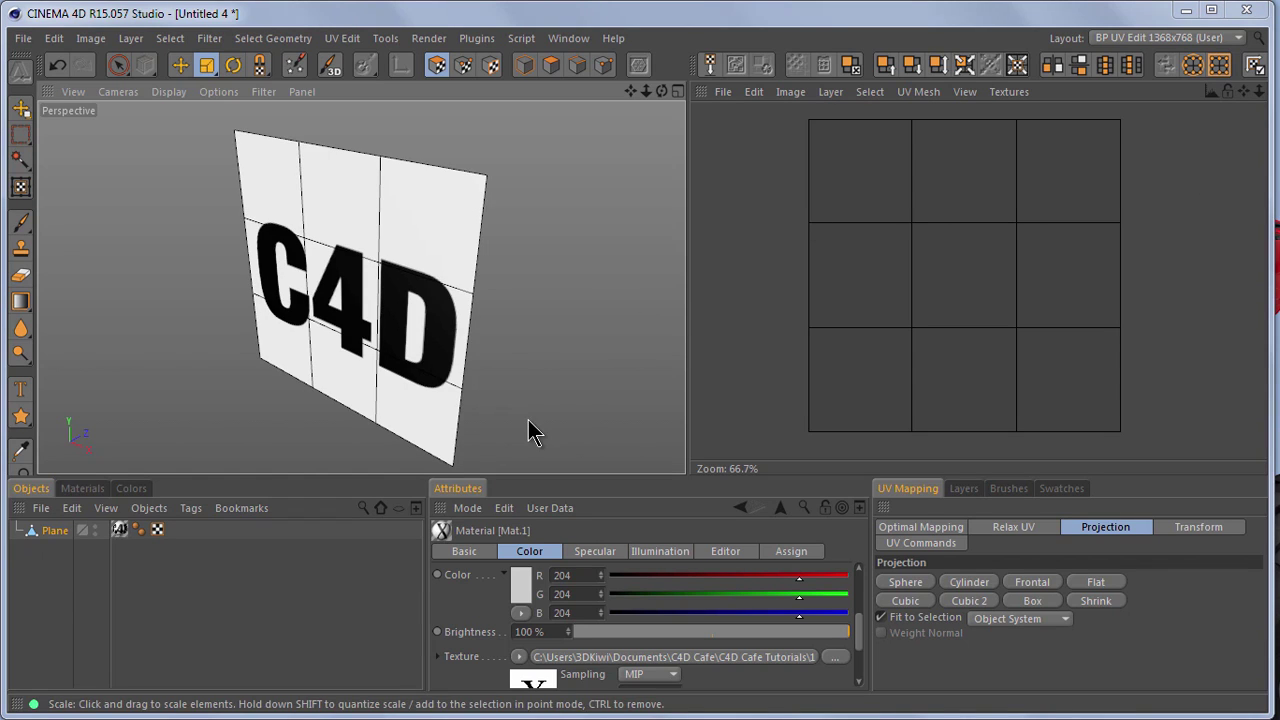
{"action": "left_click_drag", "start_coordinate": [795, 111], "coordinate": [1148, 452]}
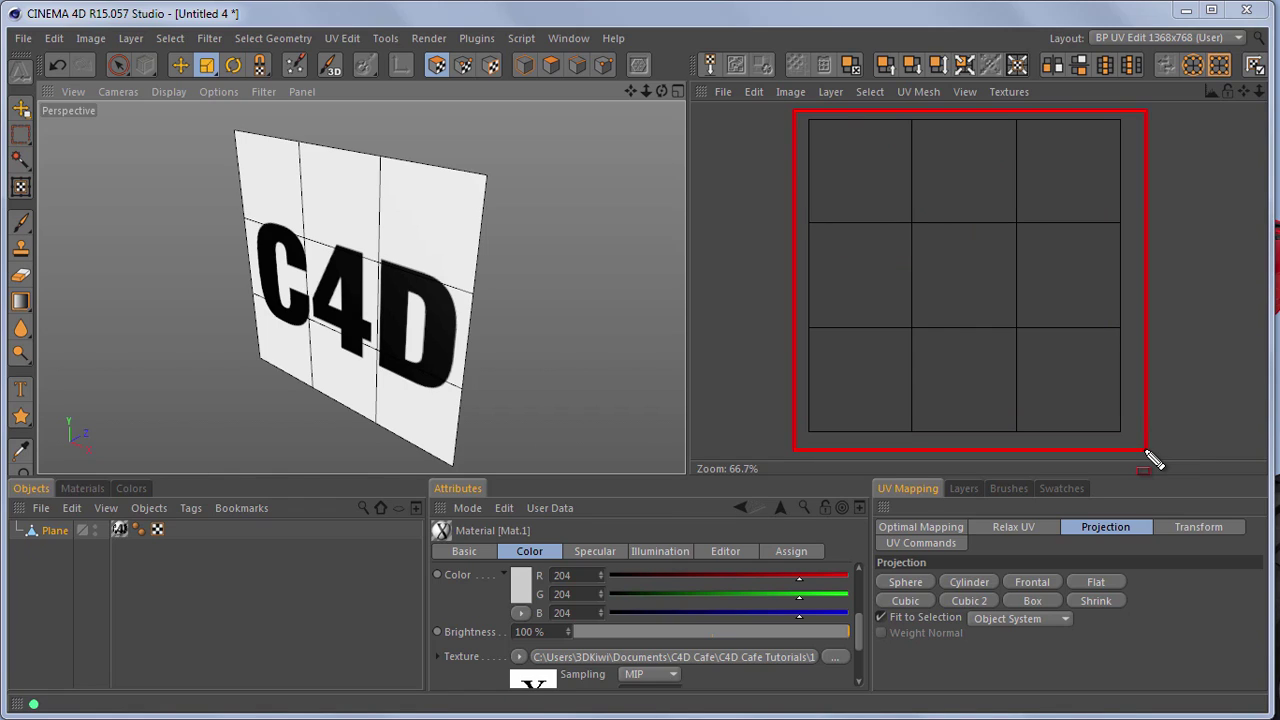
{"action": "left_click_drag", "start_coordinate": [1148, 453], "coordinate": [1149, 455]}
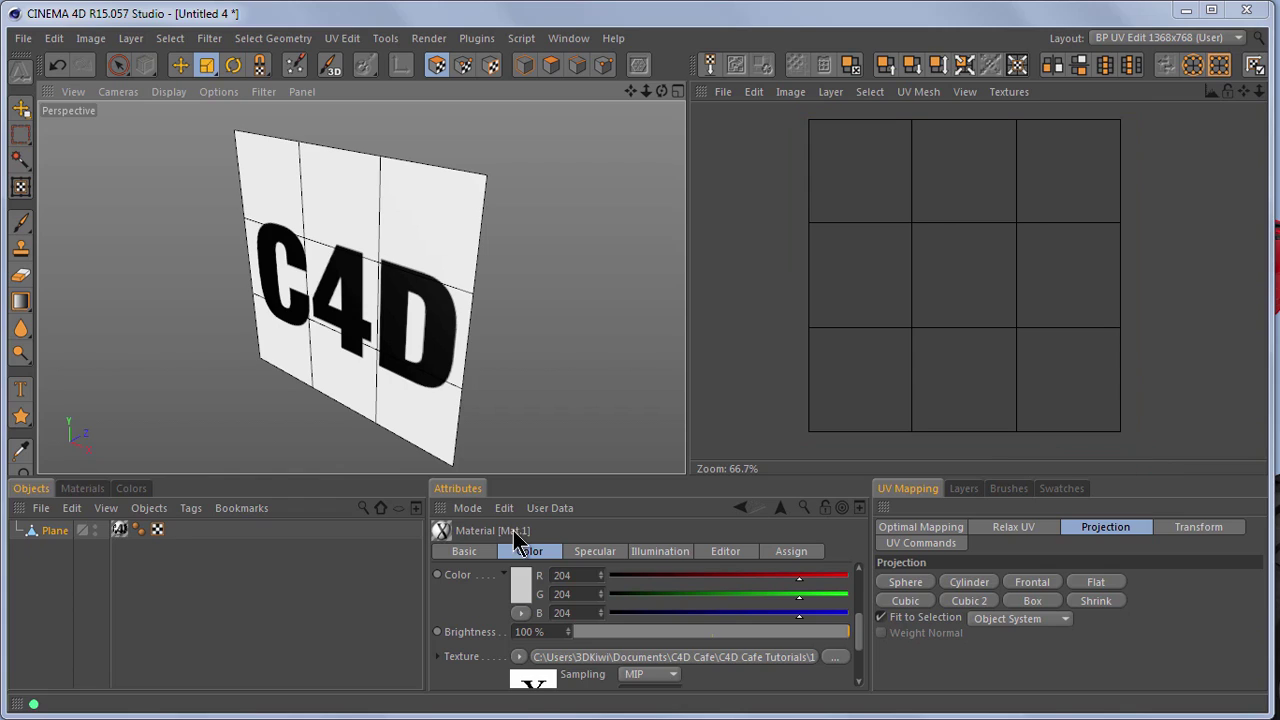
Select the plane's UVW tag.
{"action": "left_click_drag", "start_coordinate": [143, 515], "coordinate": [180, 551]}
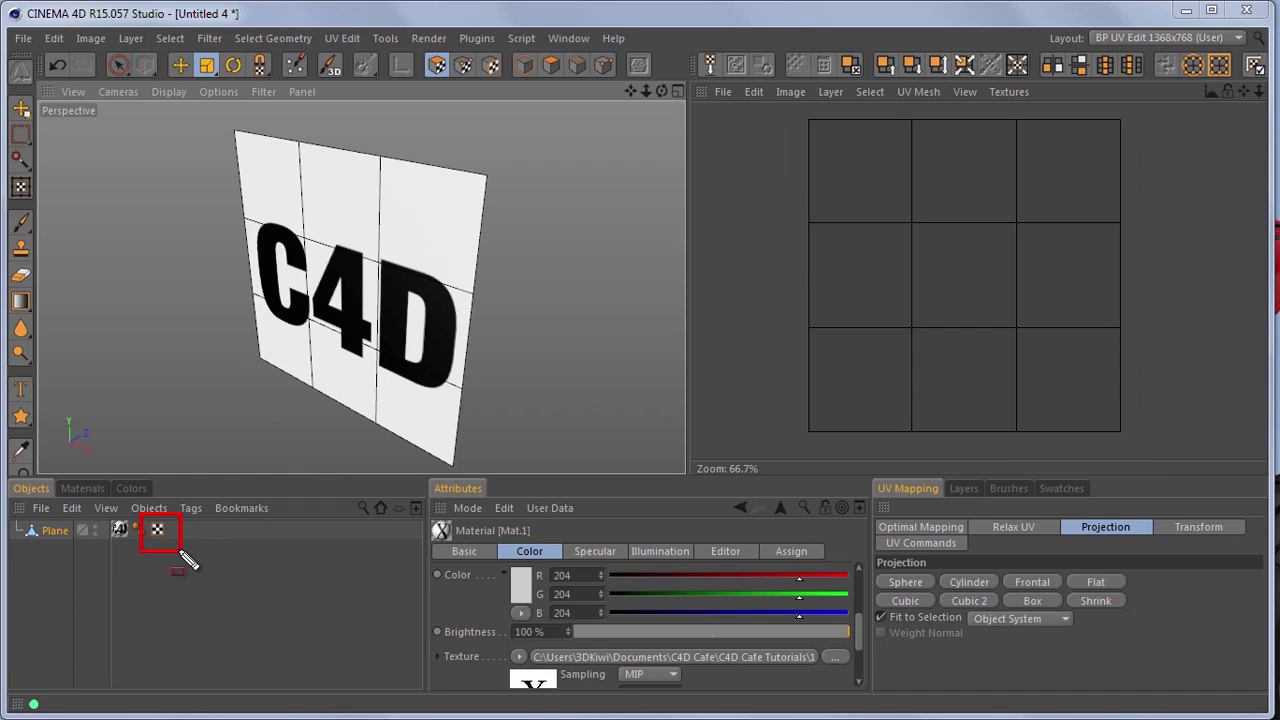
{"action": "left_click", "coordinate": [157, 529]}
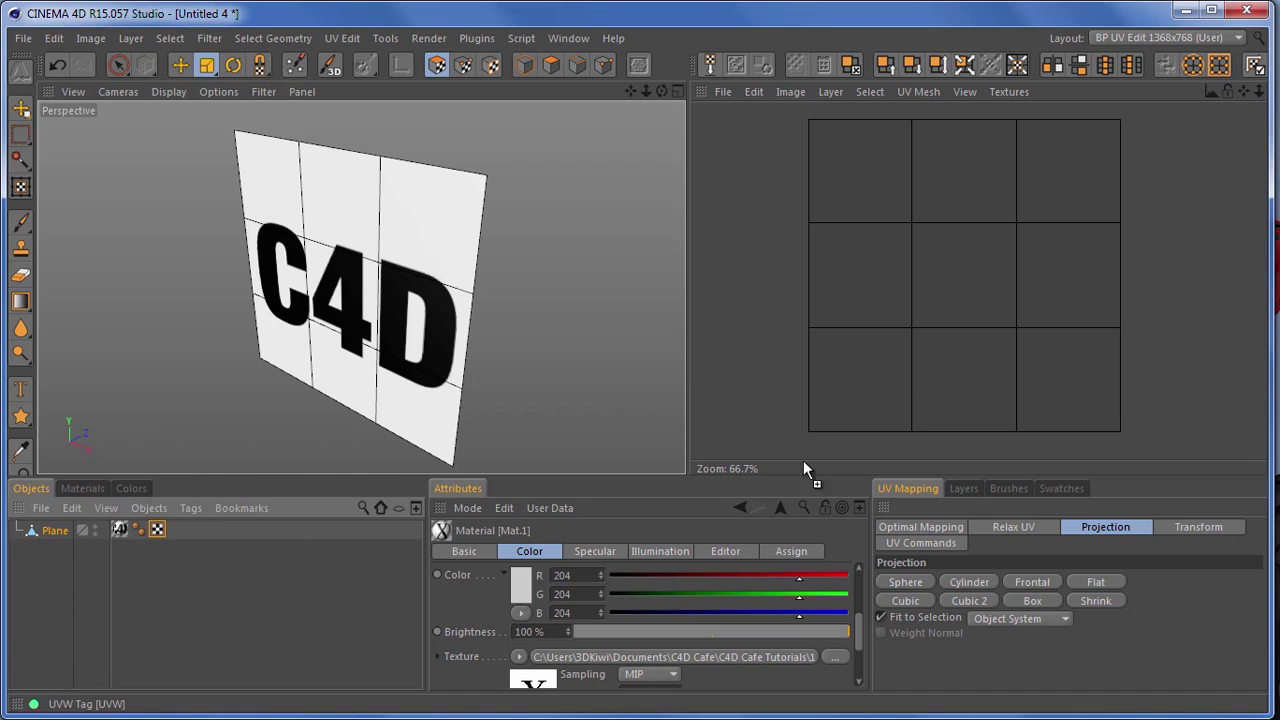